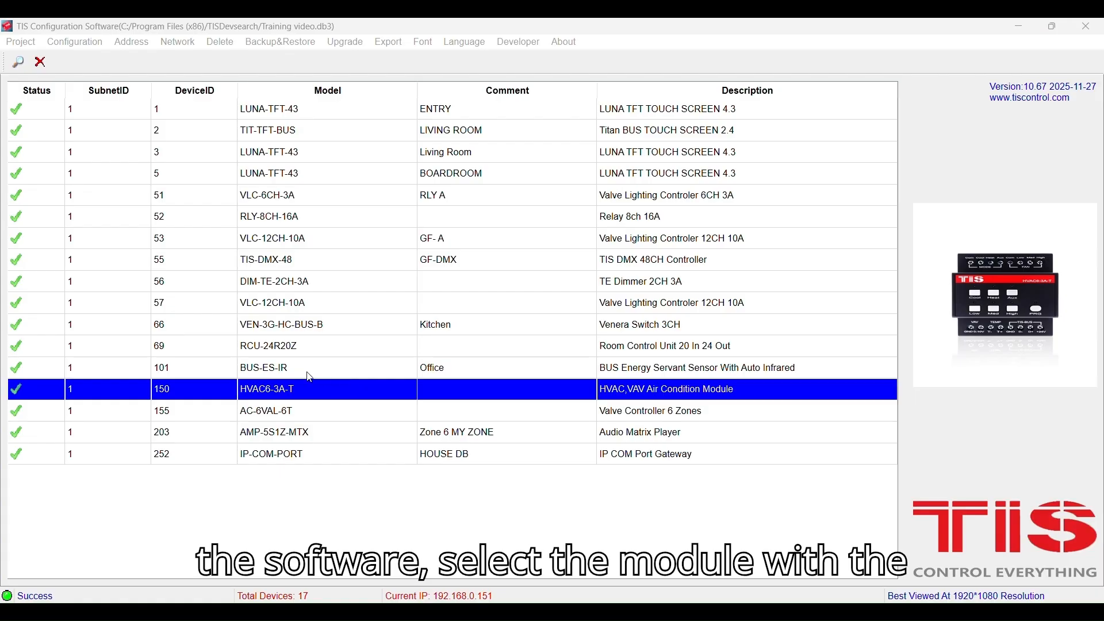
- Open the BUS-ES-IR device's Auto IR Emitter settings and save Patch A as the AC target
click(310, 373)
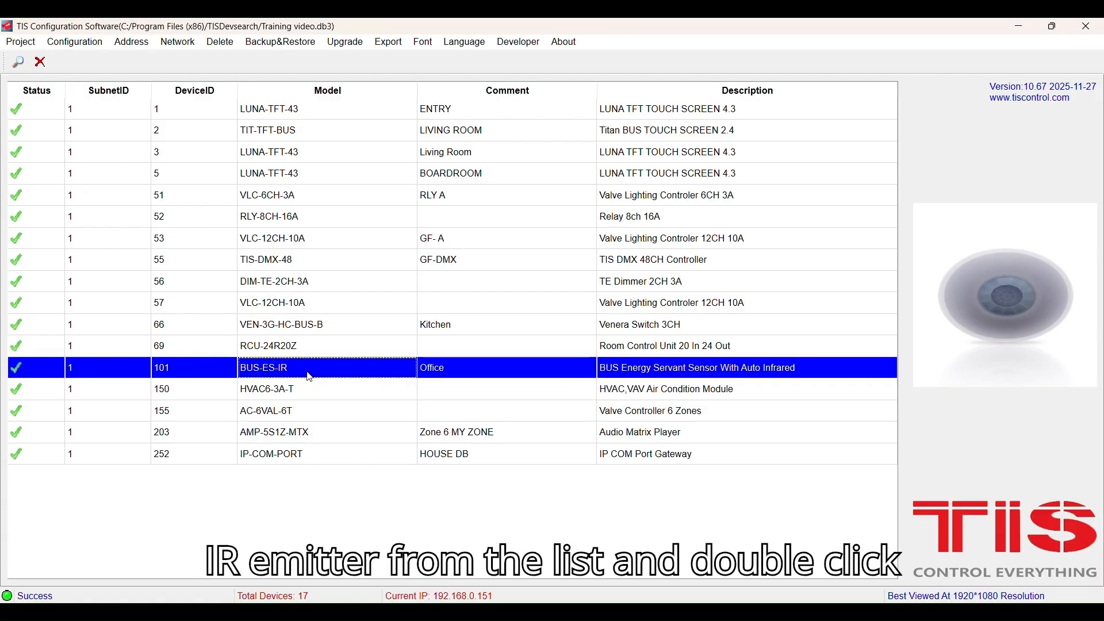
double_click(310, 375)
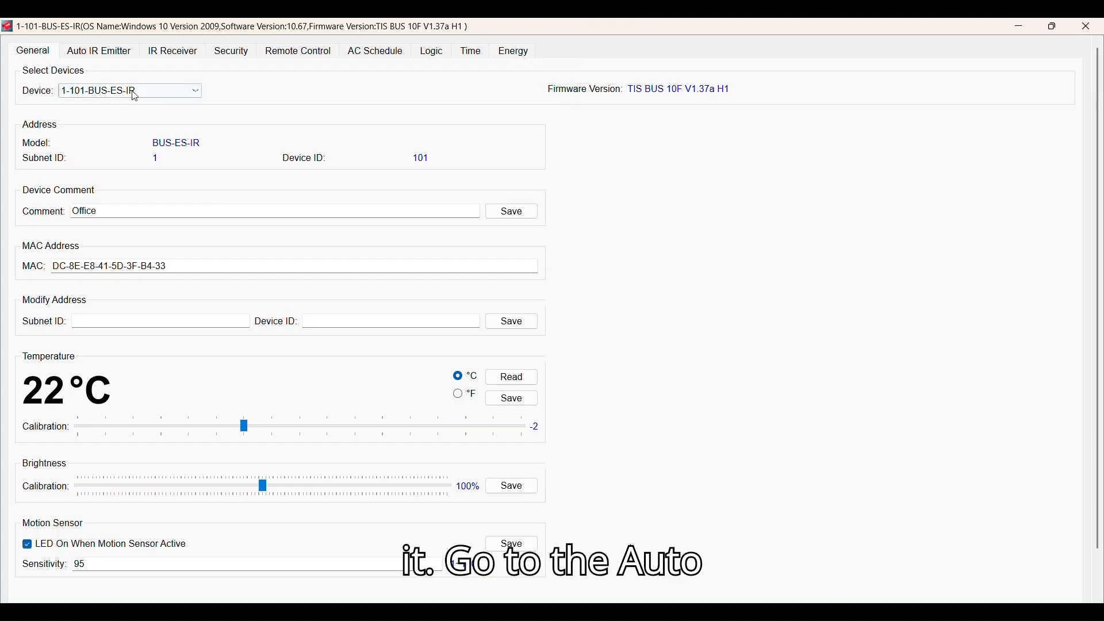
click(105, 58)
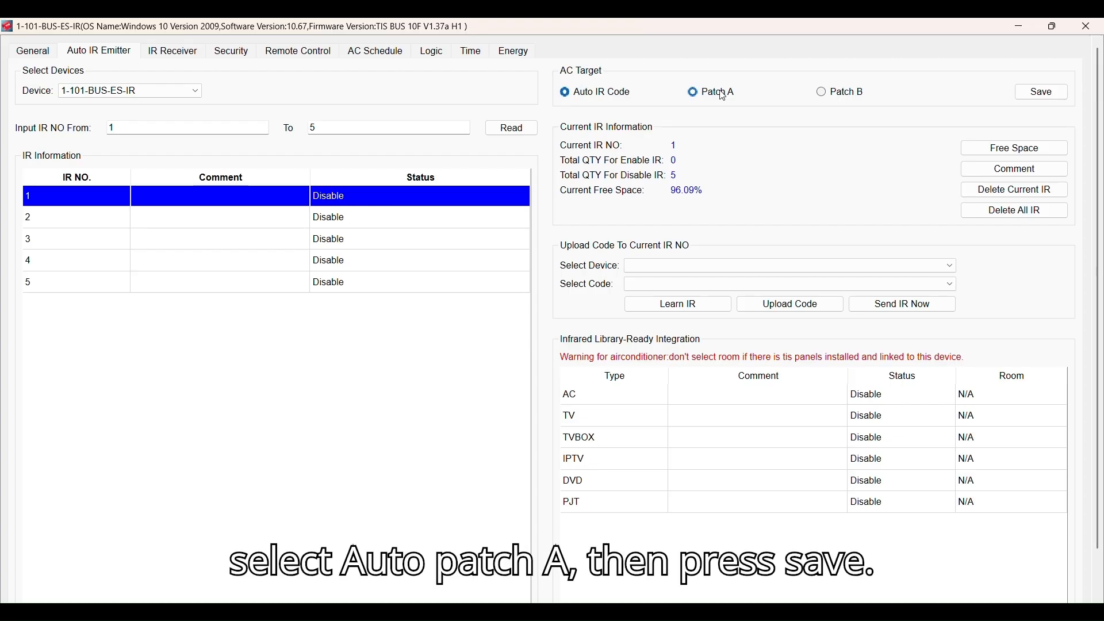
click(1038, 93)
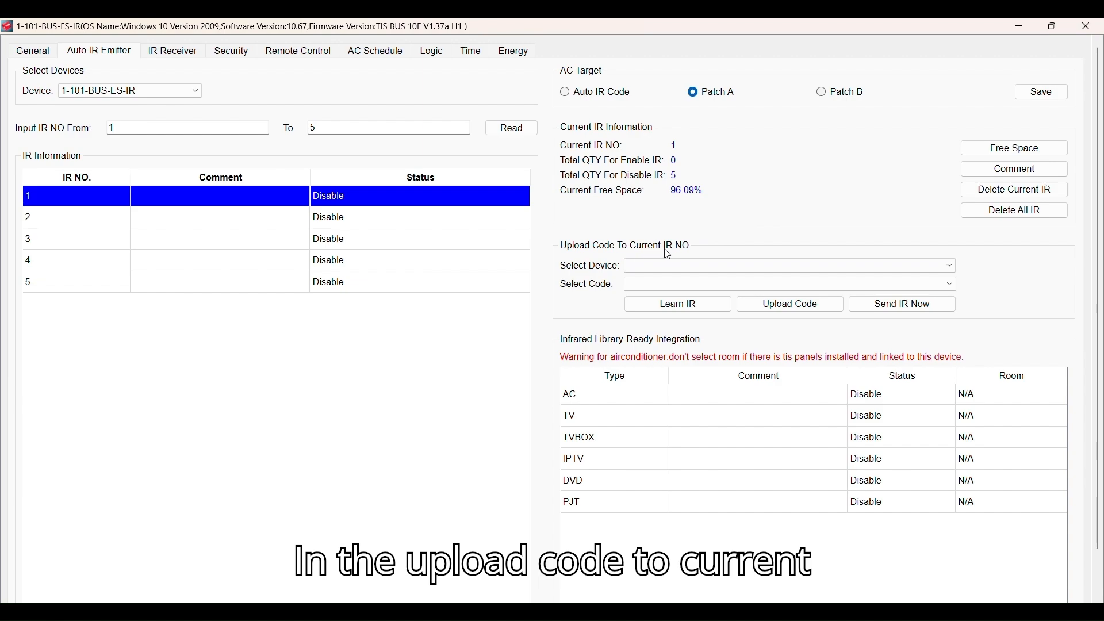
- Open the IR learner for the current IR number, select COM3 as its port and start learning the remote's code
click(674, 304)
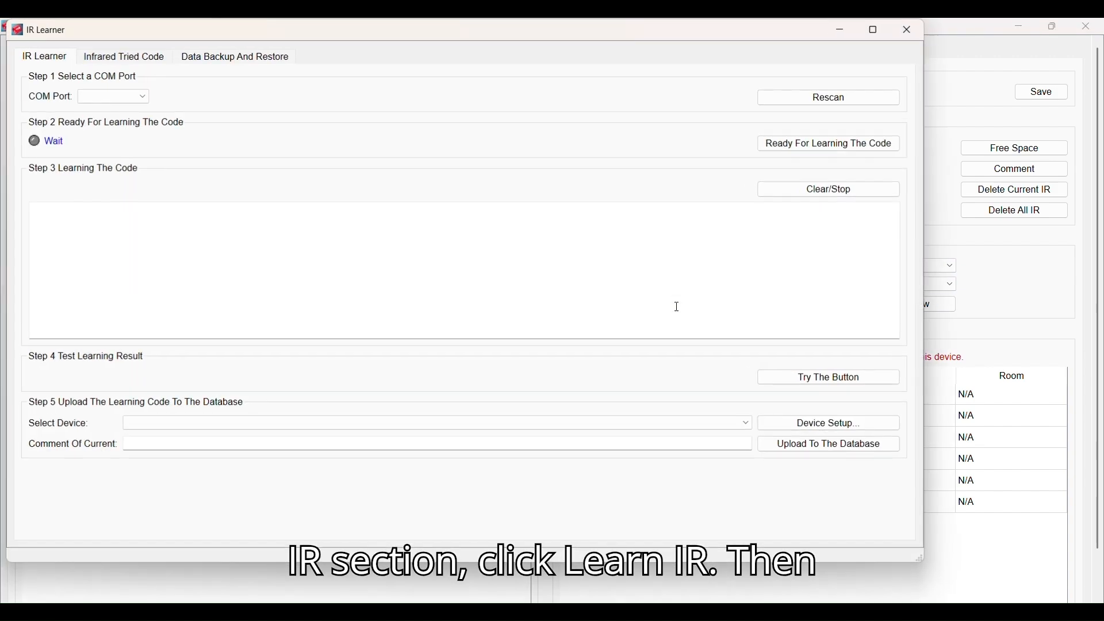
click(118, 96)
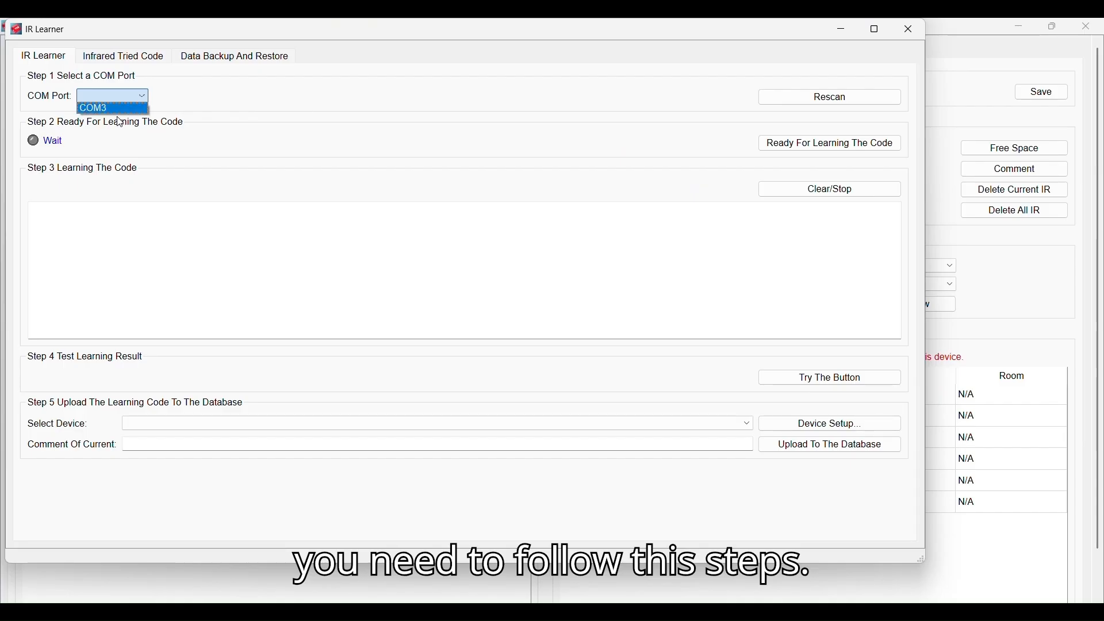
click(115, 108)
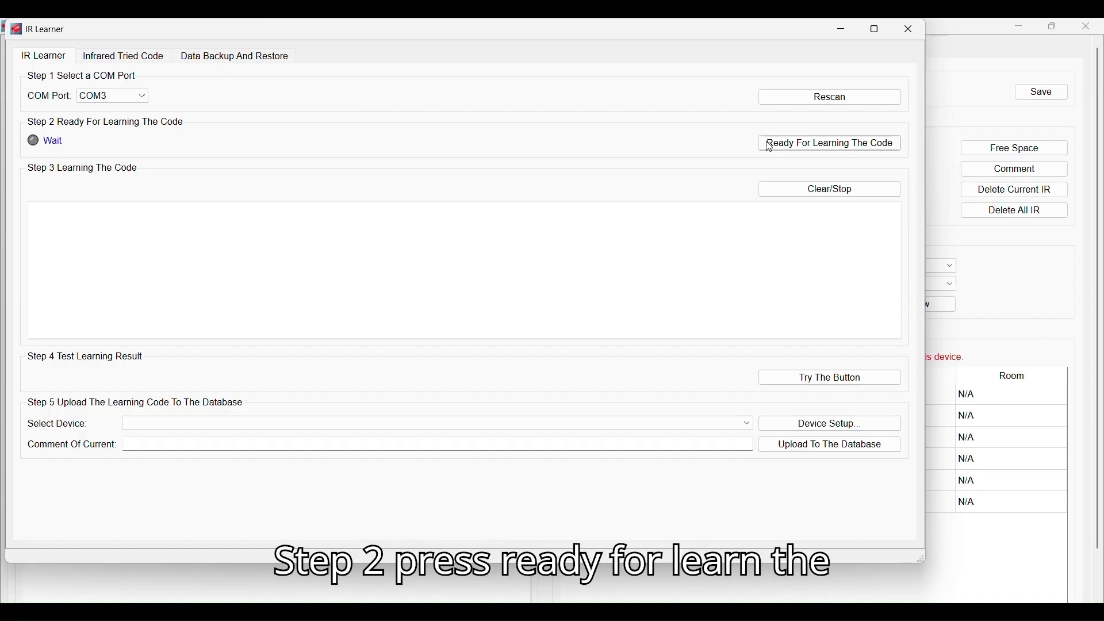
click(788, 145)
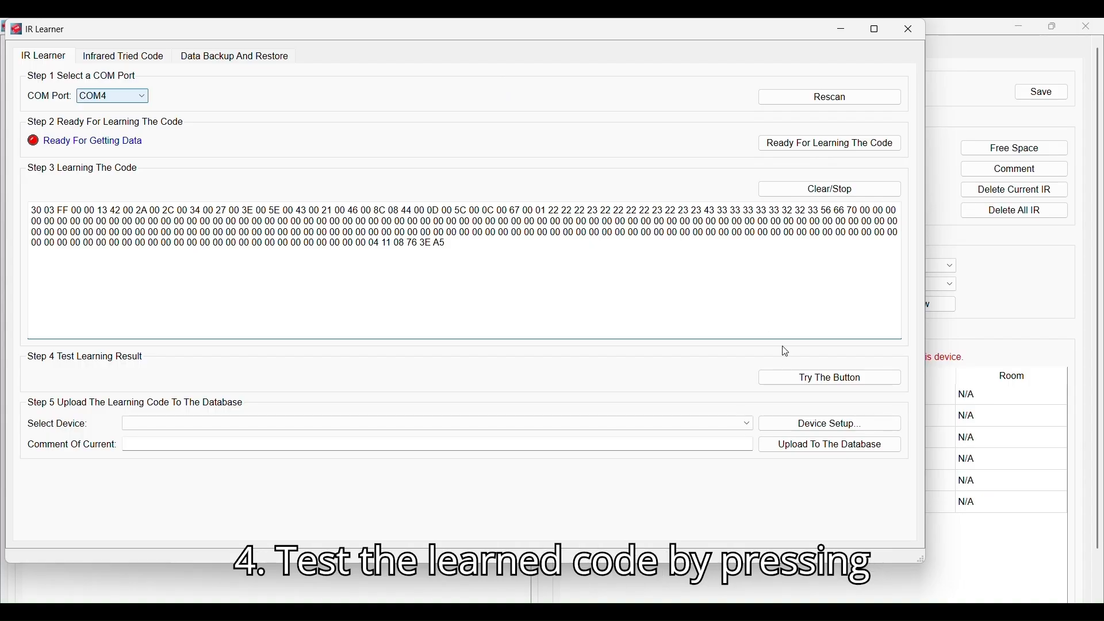
- Test the learned IR code by sending it to the air conditioner
click(817, 382)
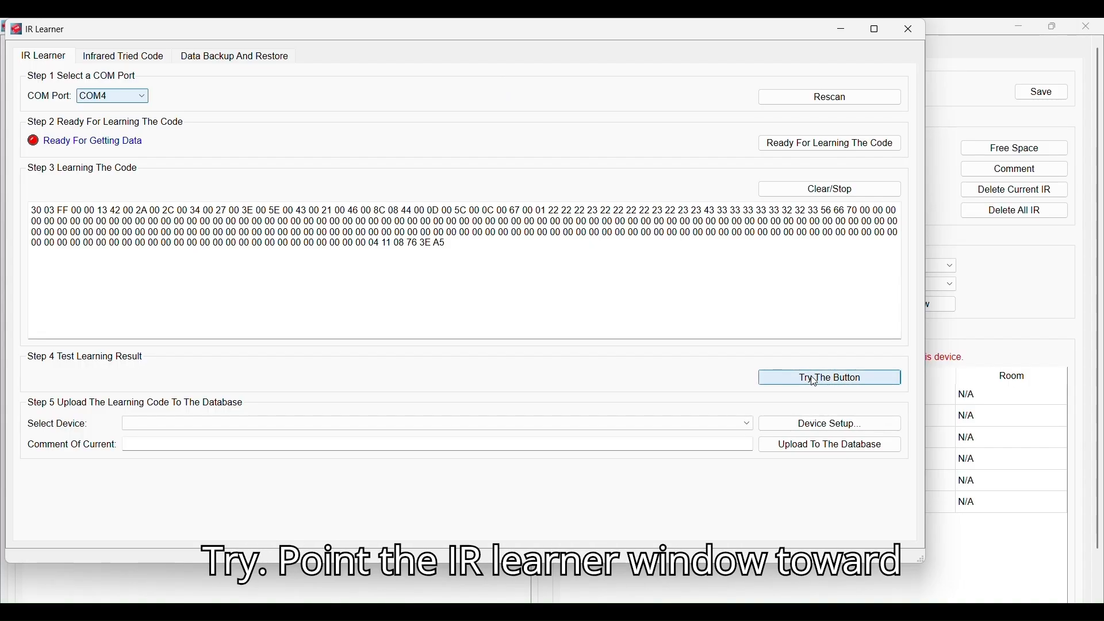
click(813, 380)
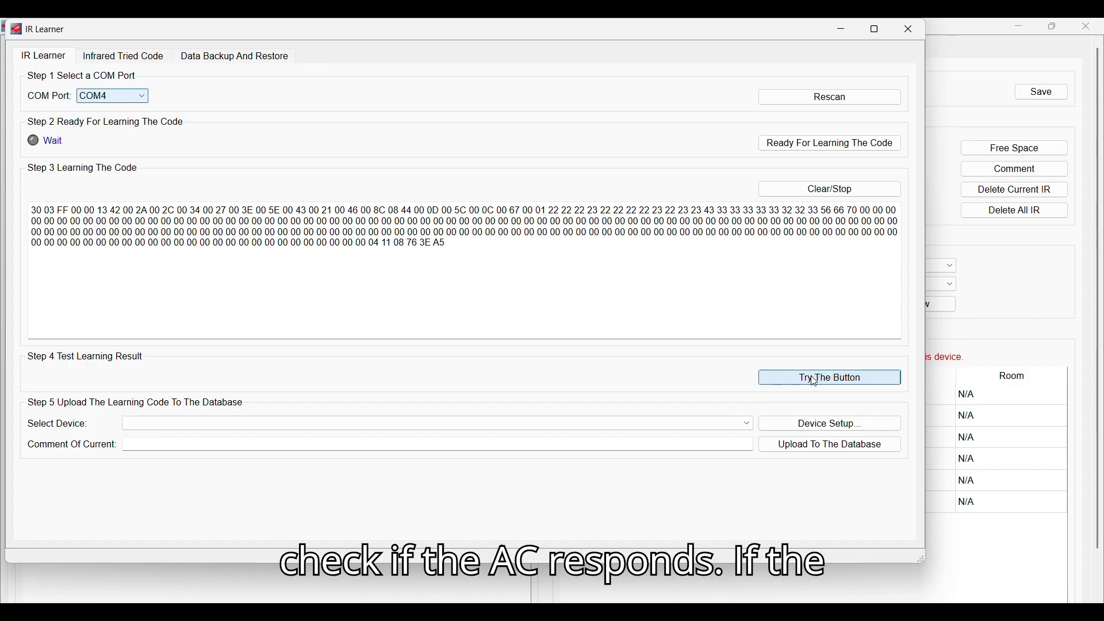
click(816, 382)
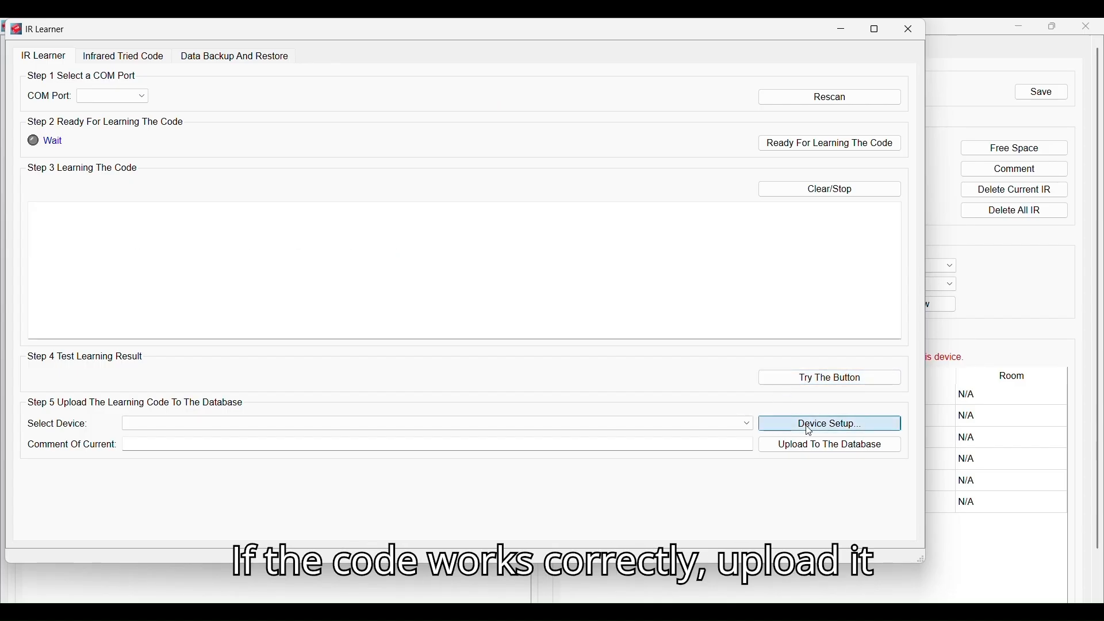
- Add a device named "XYZ AC" to the IR learner's device list and close the device setup
click(828, 434)
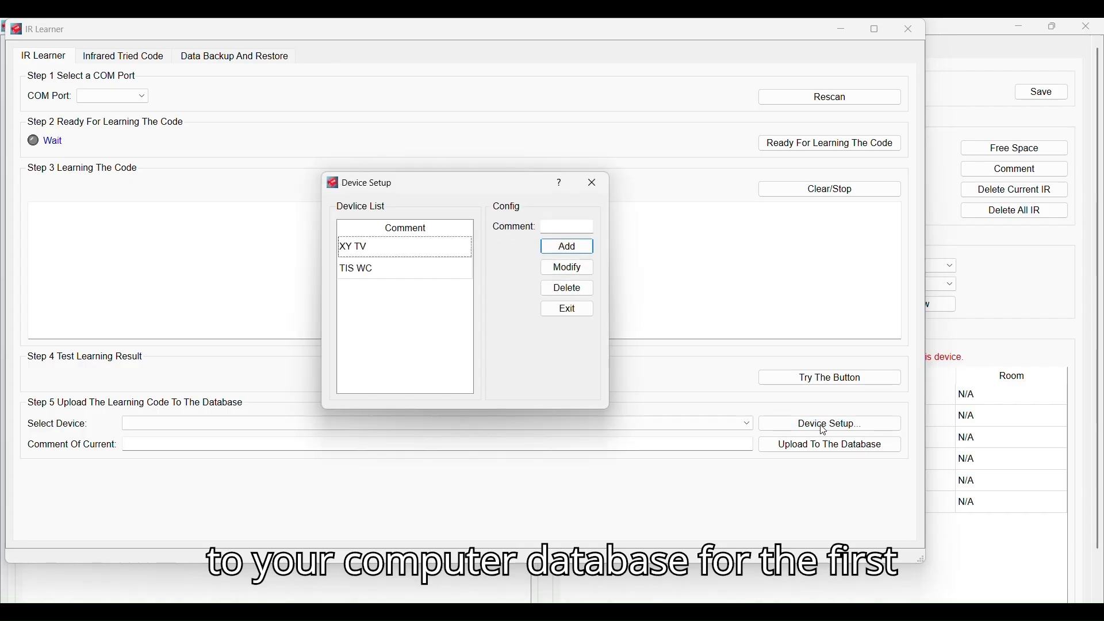
click(568, 227)
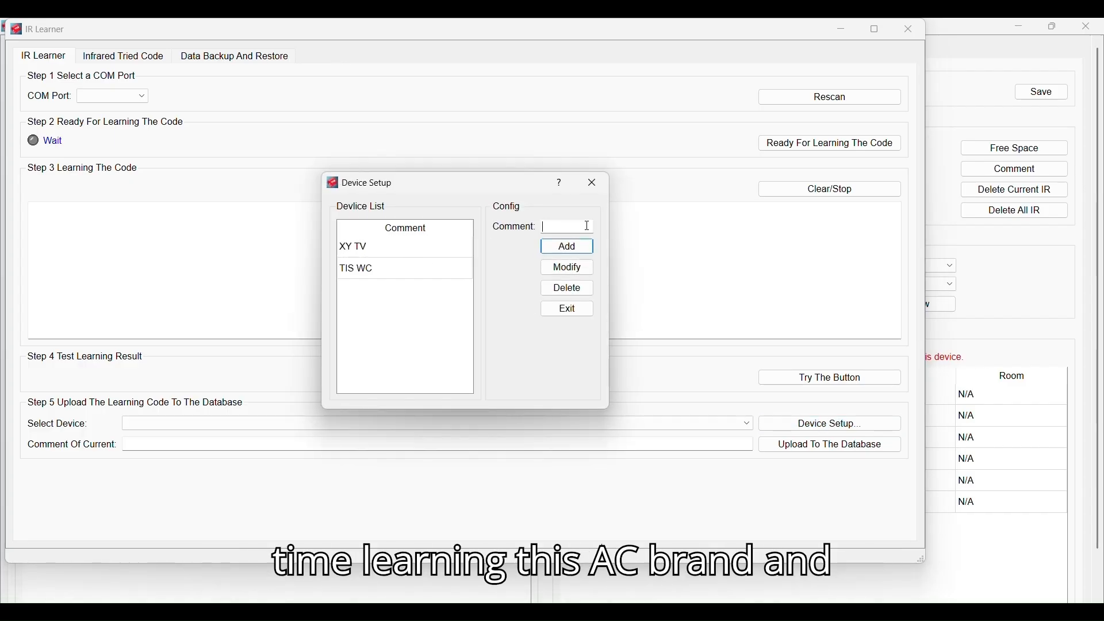
text(XYZ )
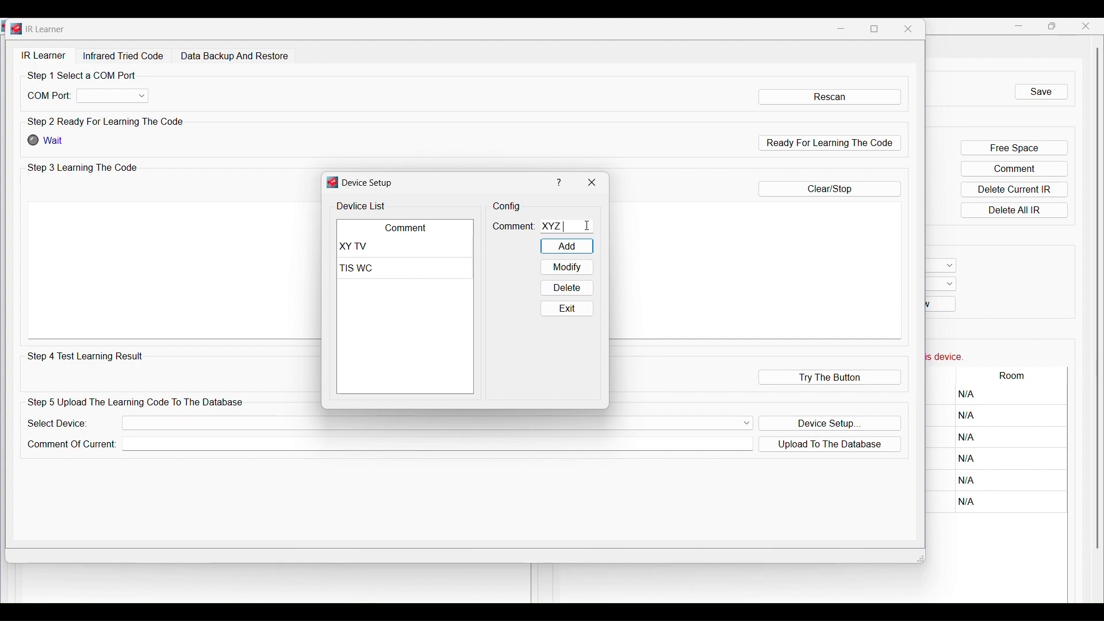
text(AC)
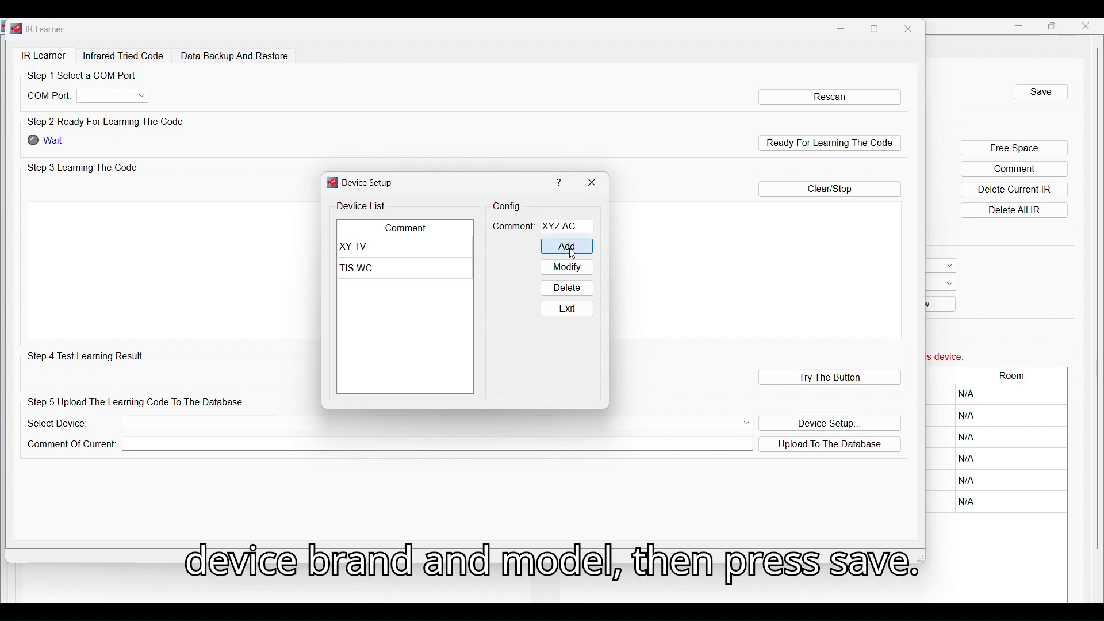
click(568, 247)
click(594, 187)
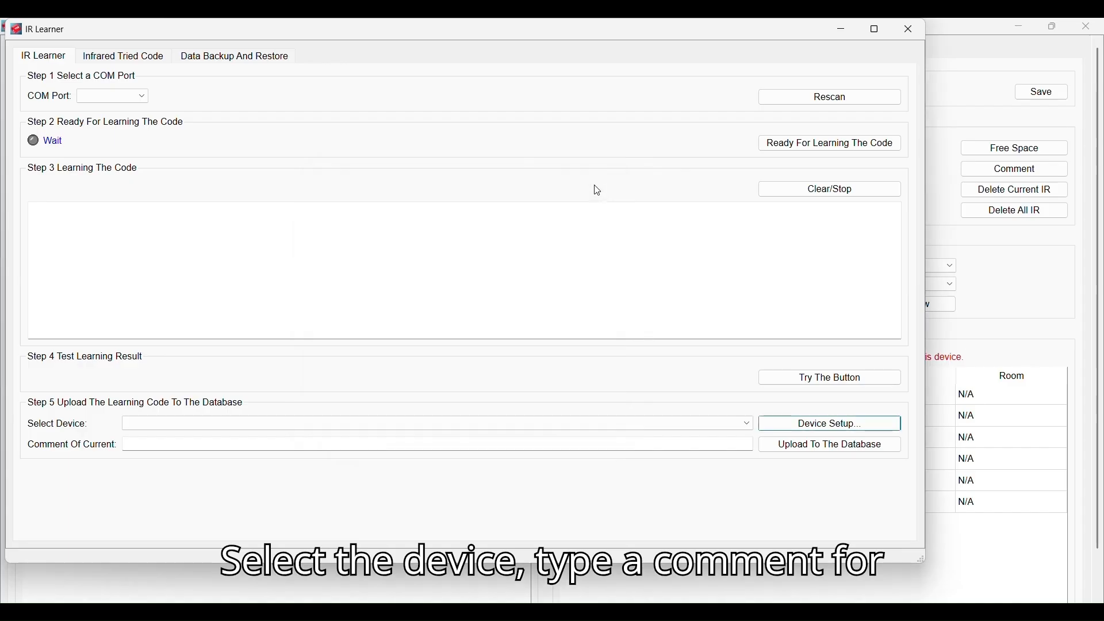
- Upload the learned code to the database for the XYZ AC device with the comment "Power ON"
click(709, 424)
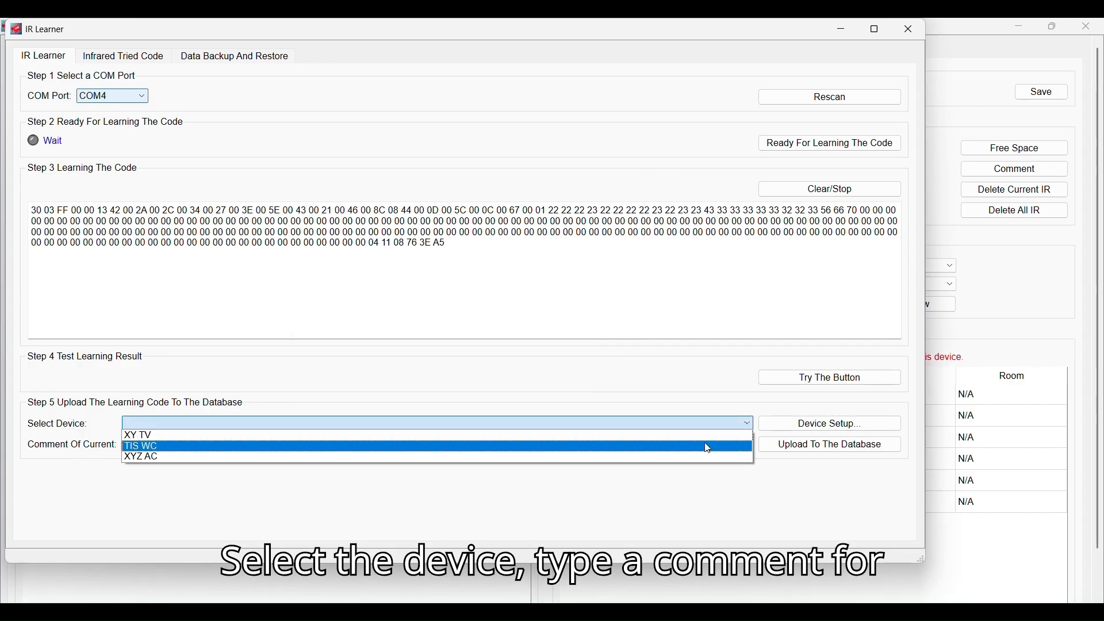
click(709, 458)
click(722, 446)
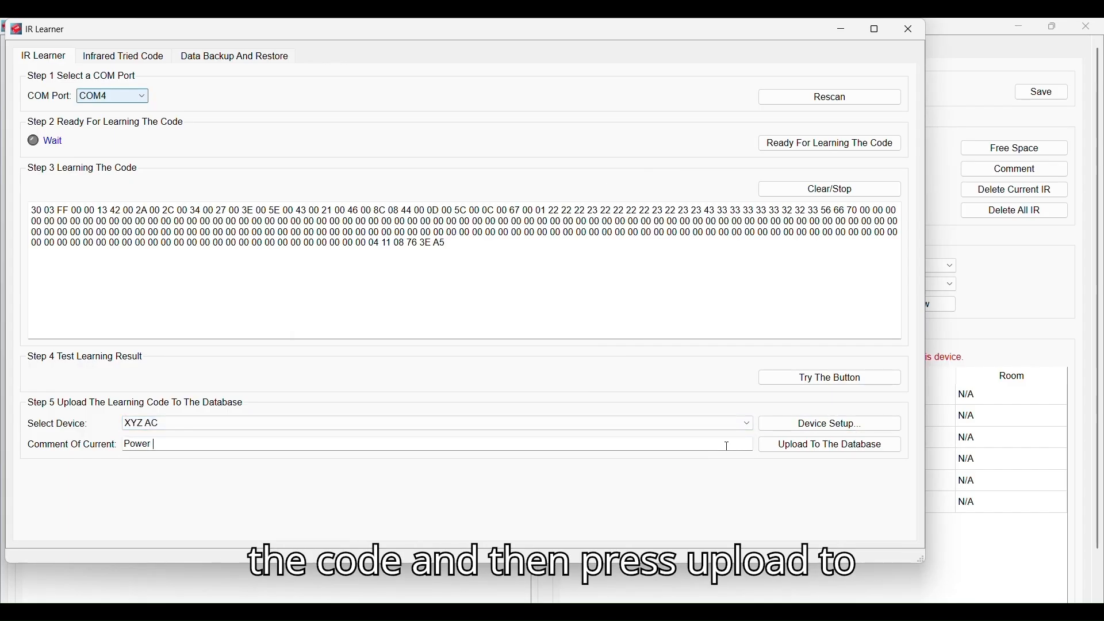
text(Power ON)
click(879, 451)
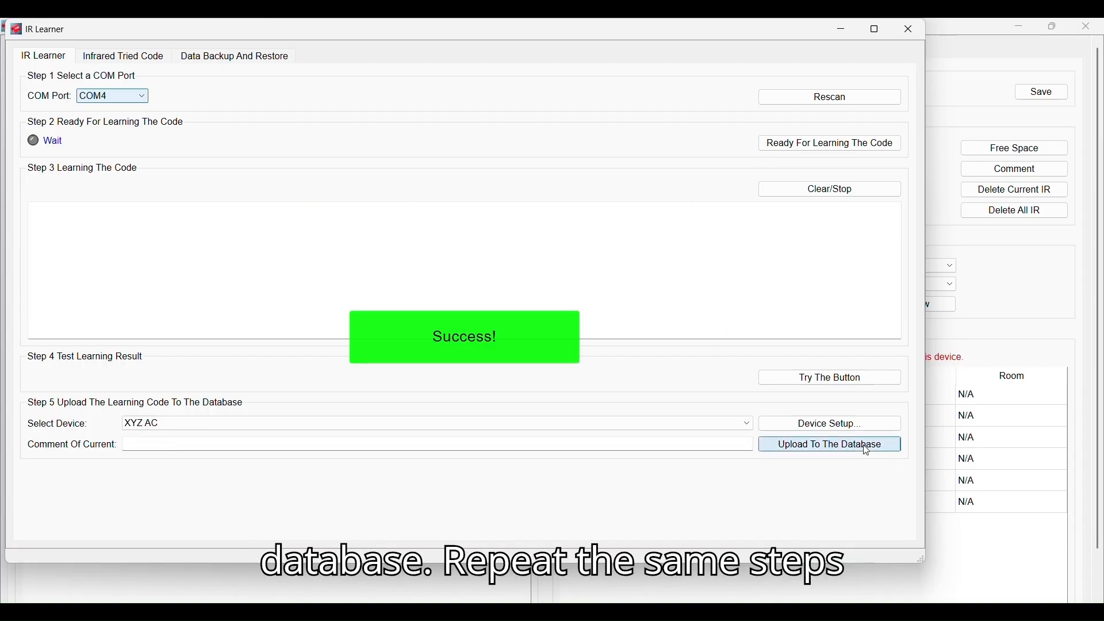
- Learn another remote code and upload it to the database for XYZ AC with the comment "Power Off"
click(809, 146)
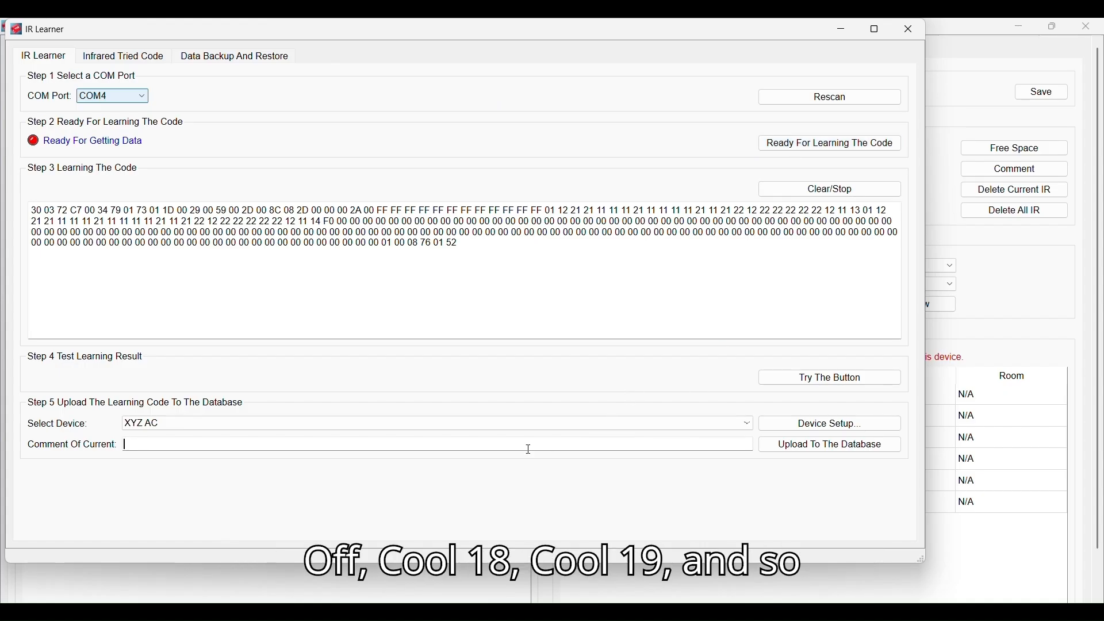
text(Power)
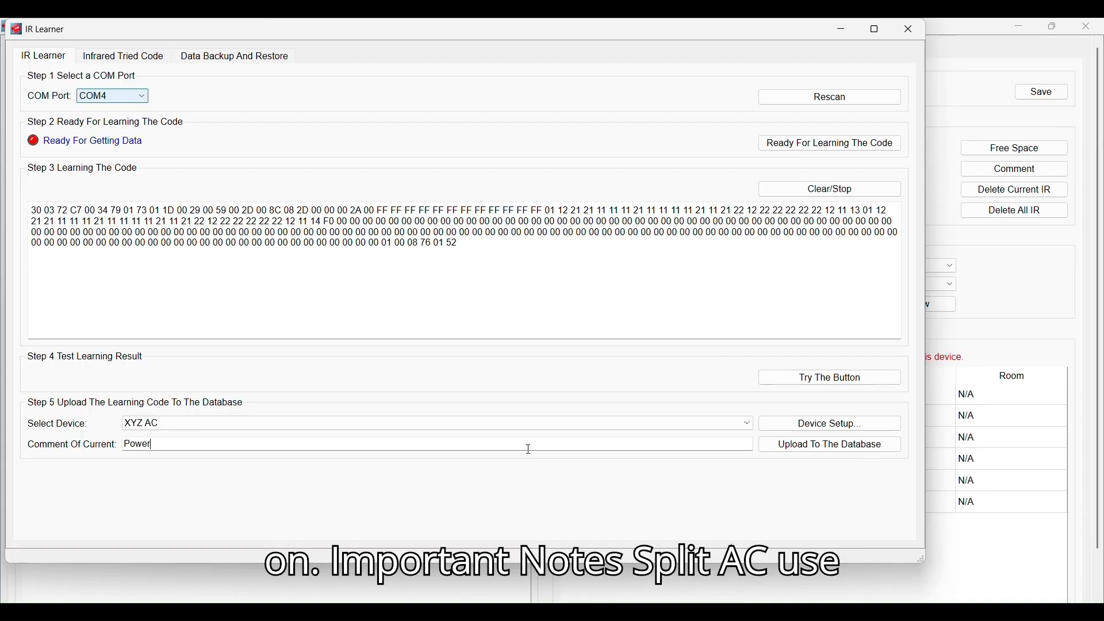
text( Off)
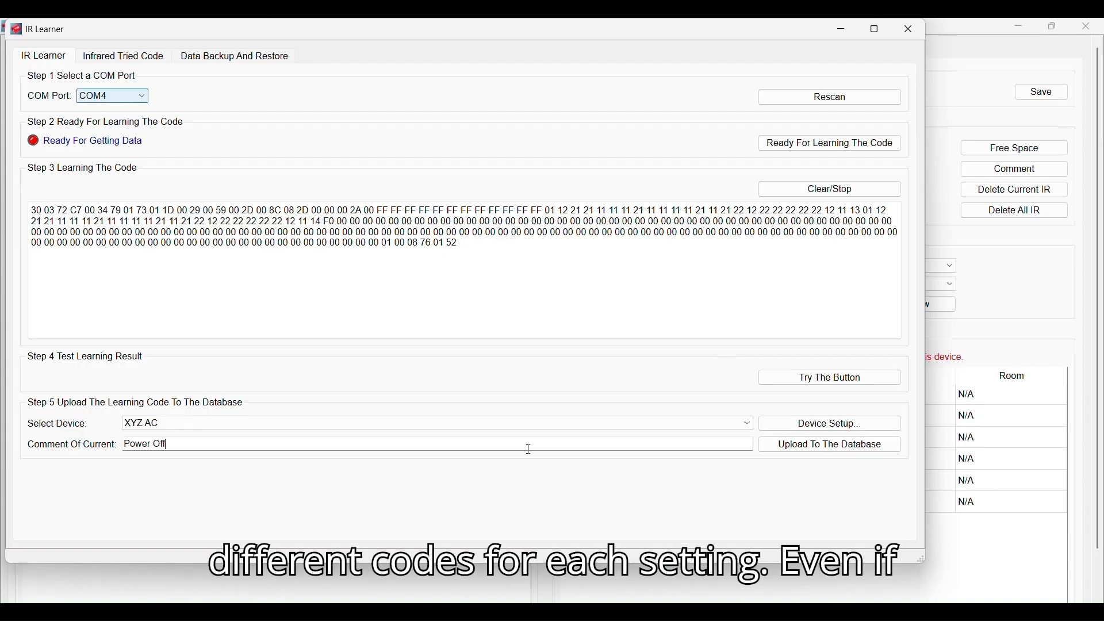
click(782, 445)
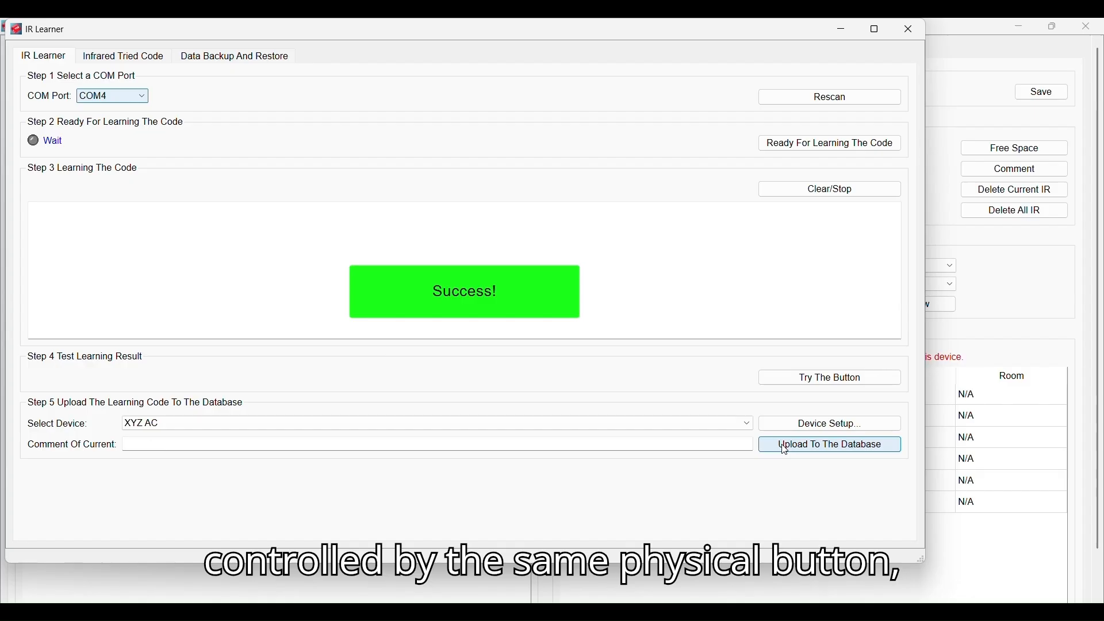
- Learn the 18-degree cooling code and upload it to the database for XYZ AC as "Cool 18"
click(820, 148)
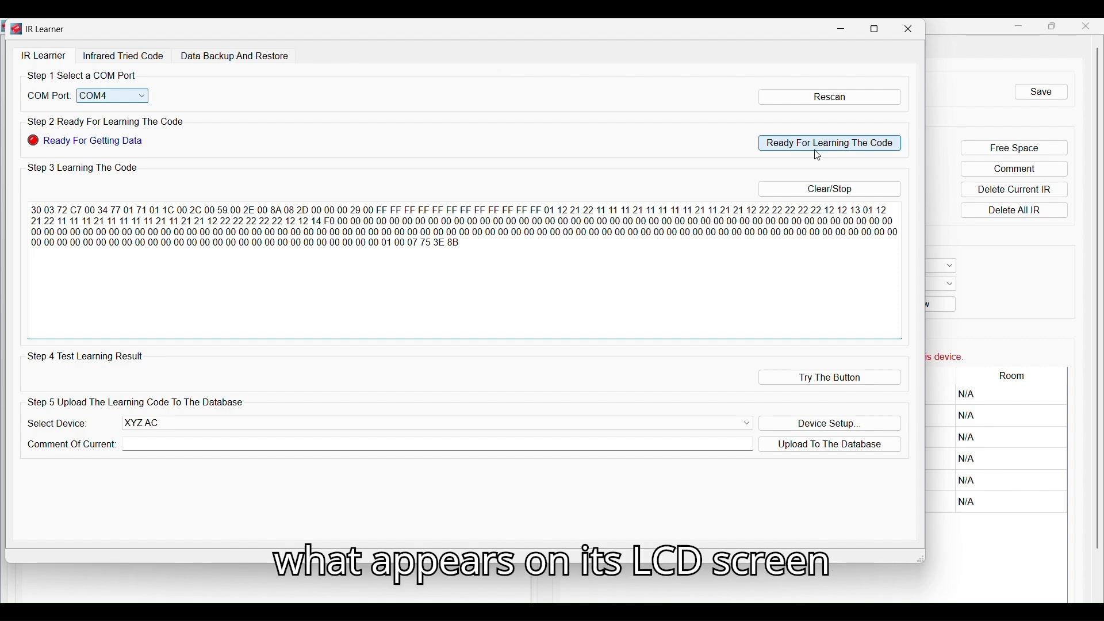
click(326, 446)
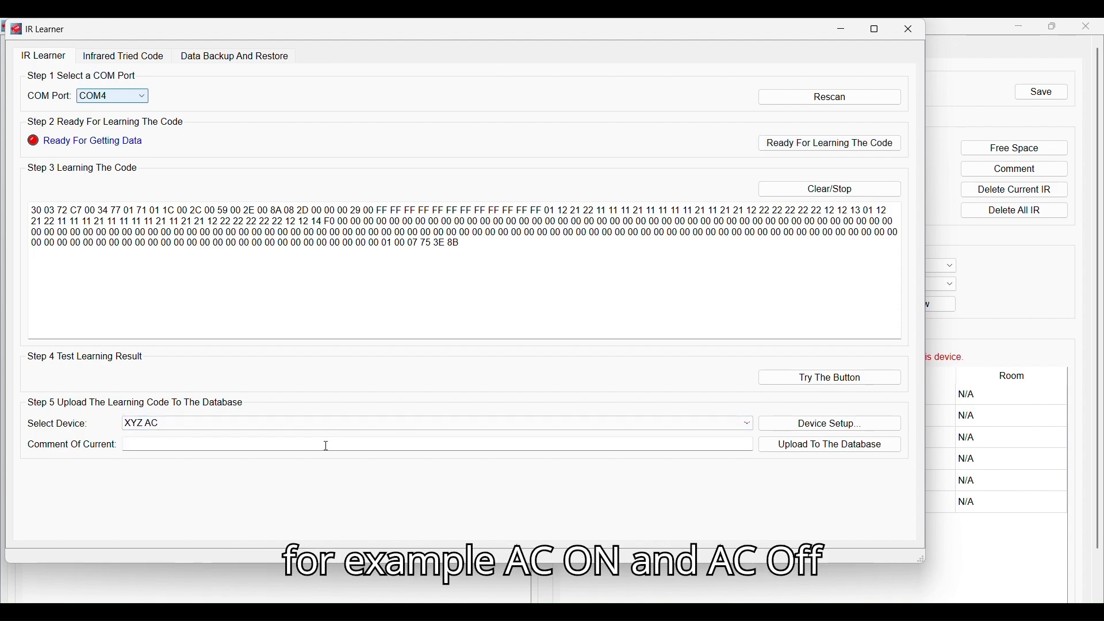
text(Cool 18)
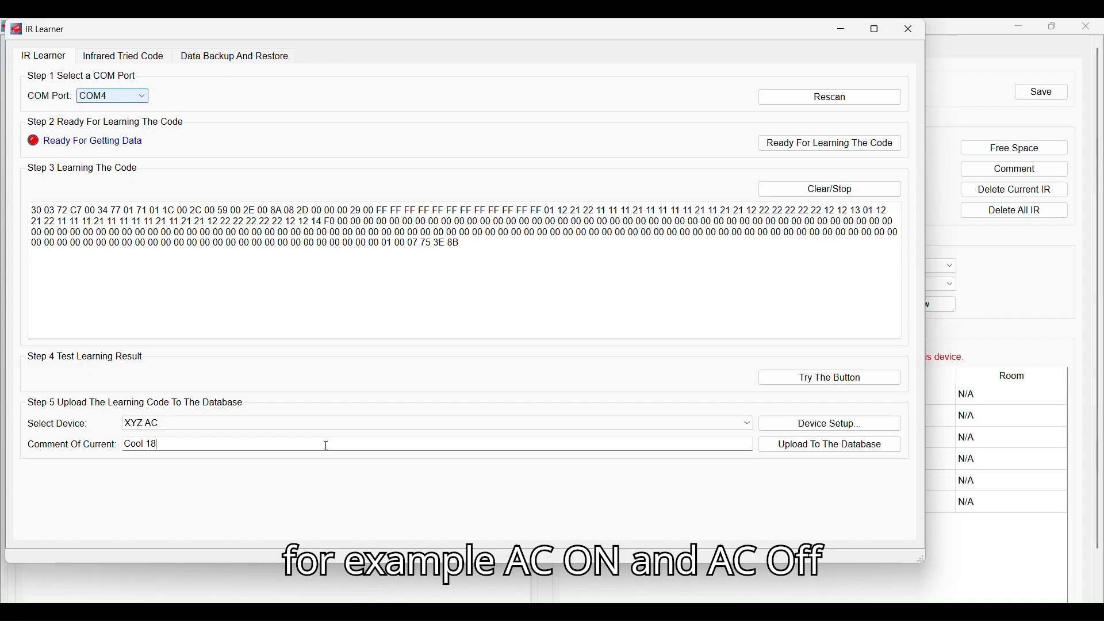
click(813, 444)
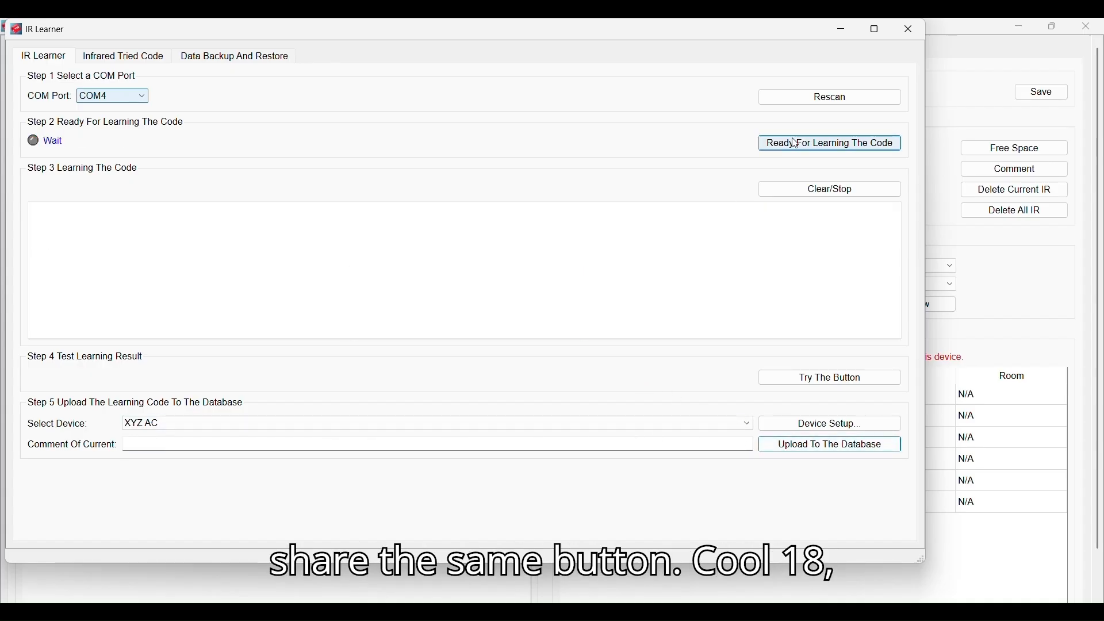
- Learn the 19-degree cooling code and upload it to the database for XYZ AC as "Cool 19"
click(871, 141)
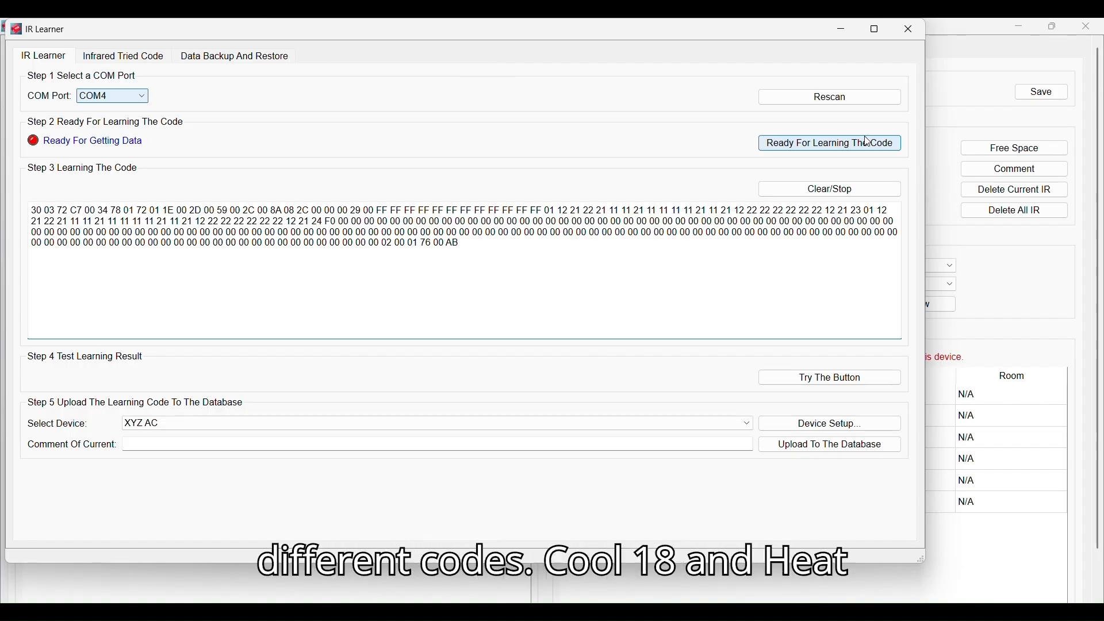
click(460, 443)
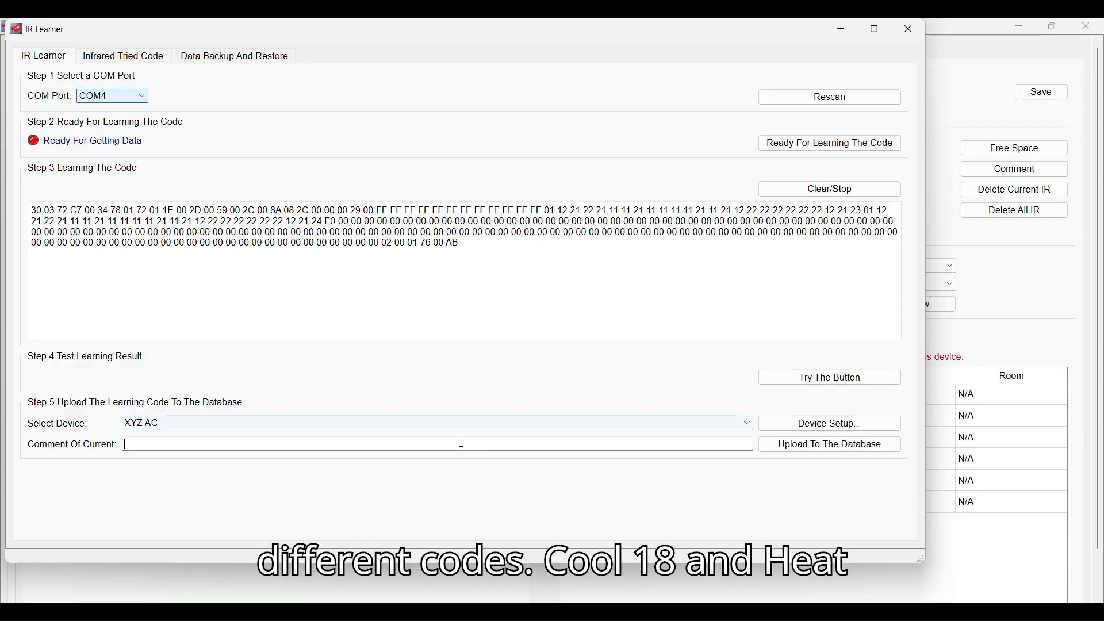
text(Cool 19)
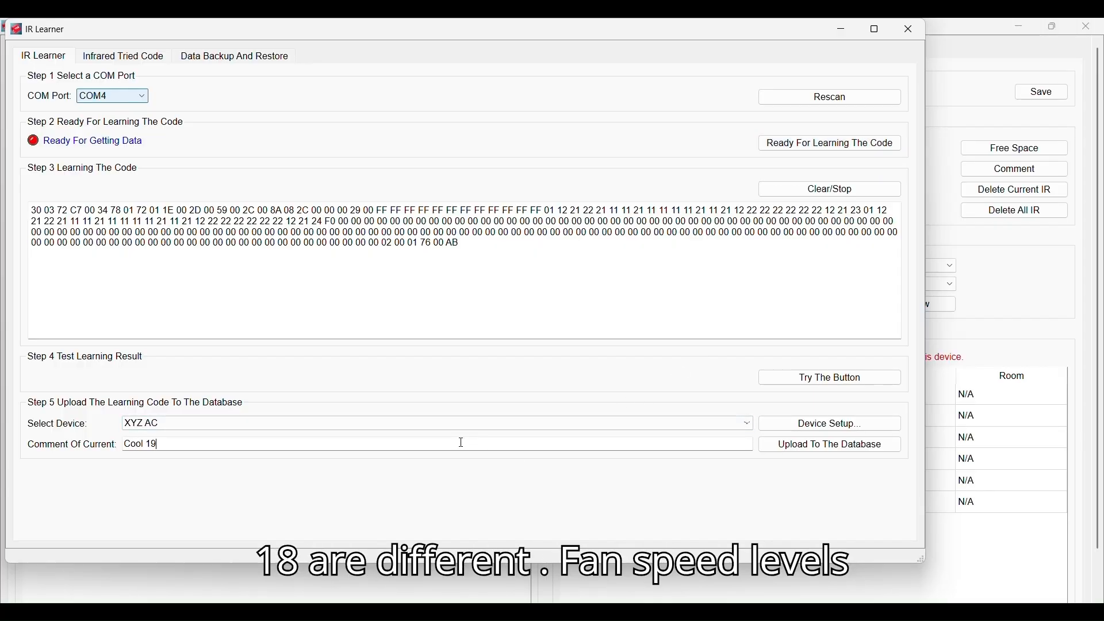
click(793, 452)
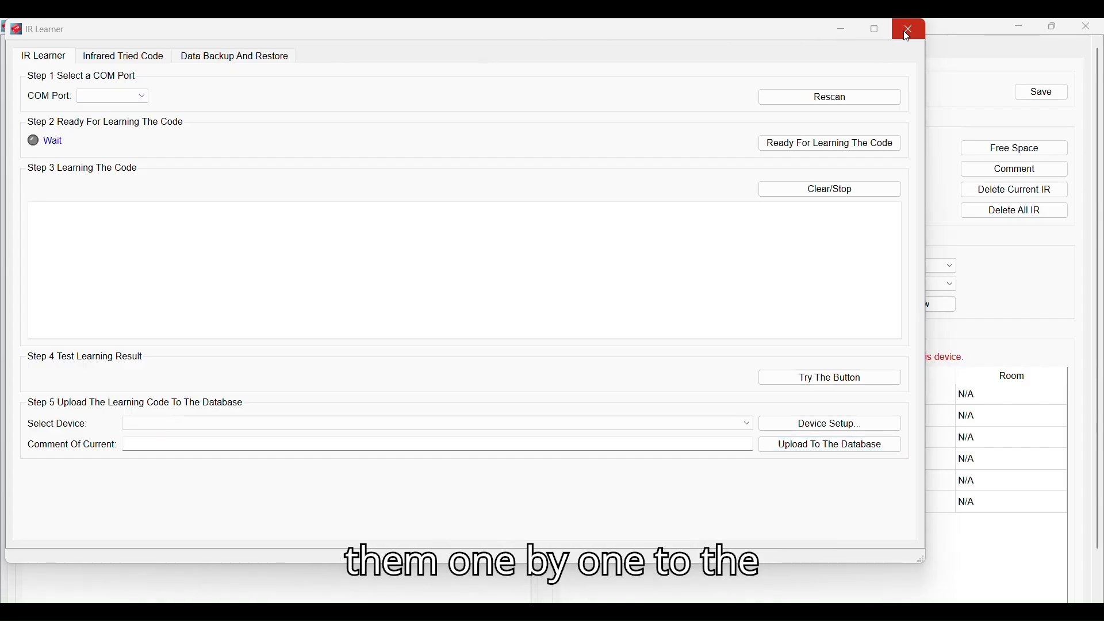
- Close the IR learner and read IR numbers 1 to 20 from the emitter
click(907, 33)
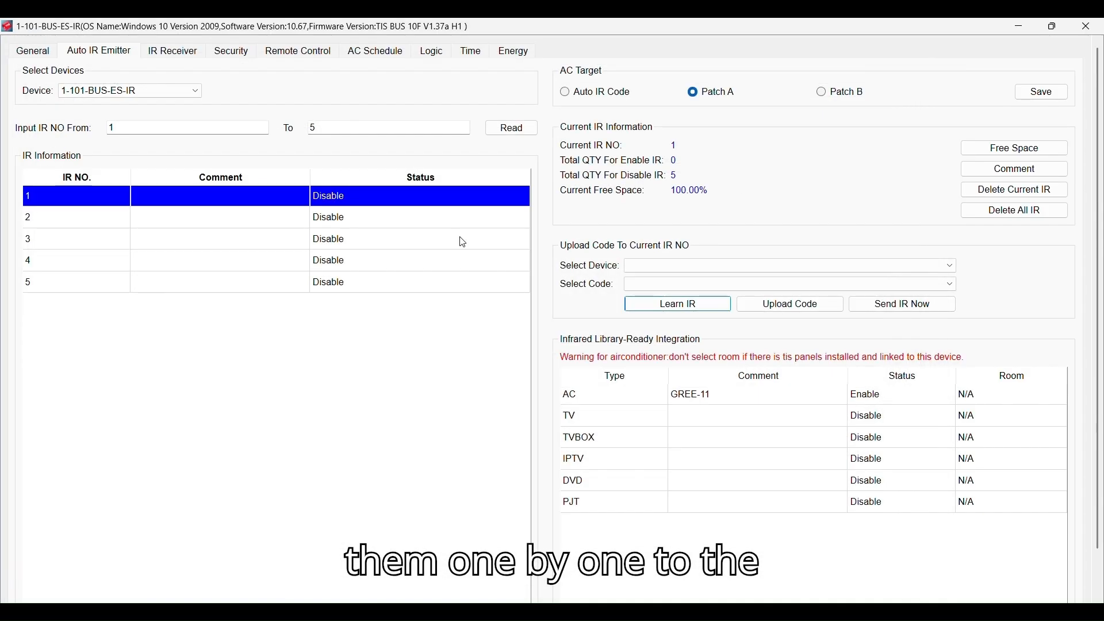
double_click(338, 129)
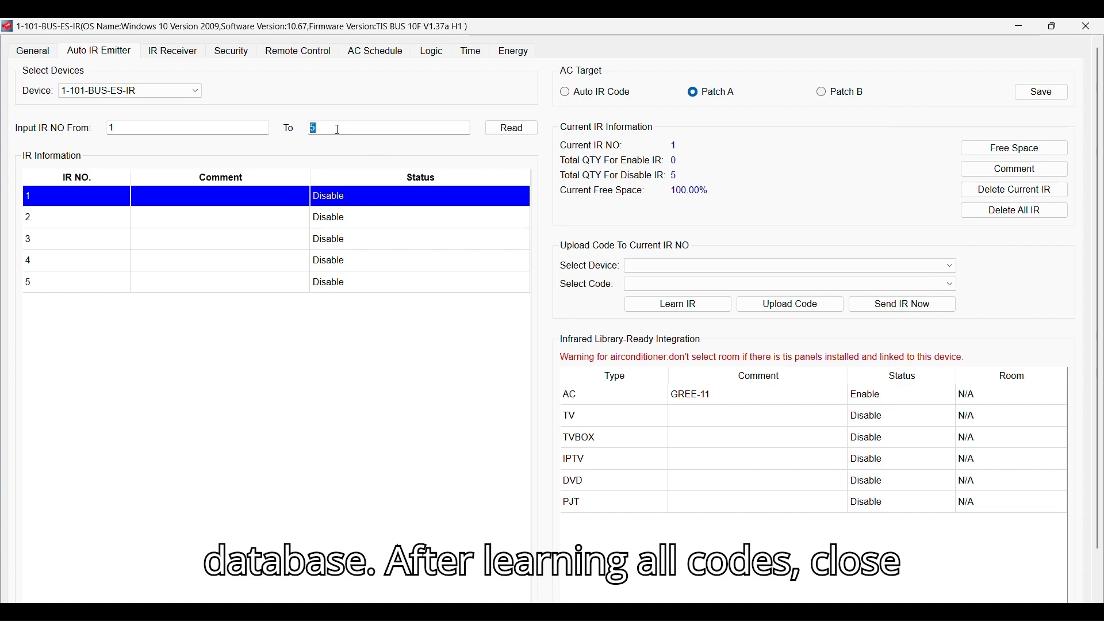
click(516, 129)
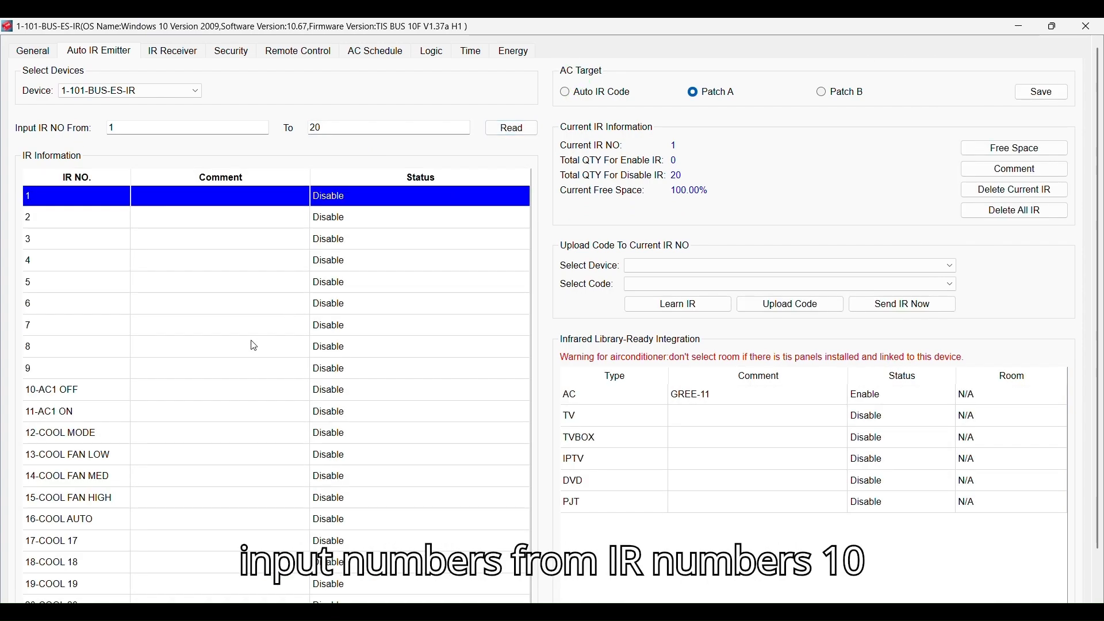
- Upload the XYZ AC "Power Off" code to IR number 10-AC1 OFF and send it as a test
click(199, 390)
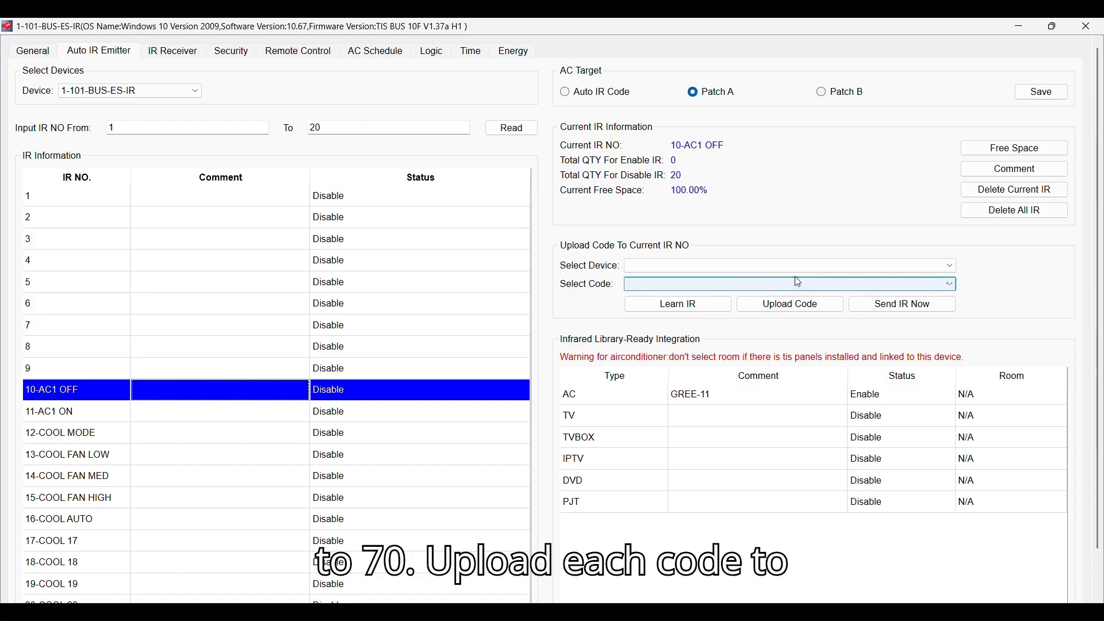
click(766, 265)
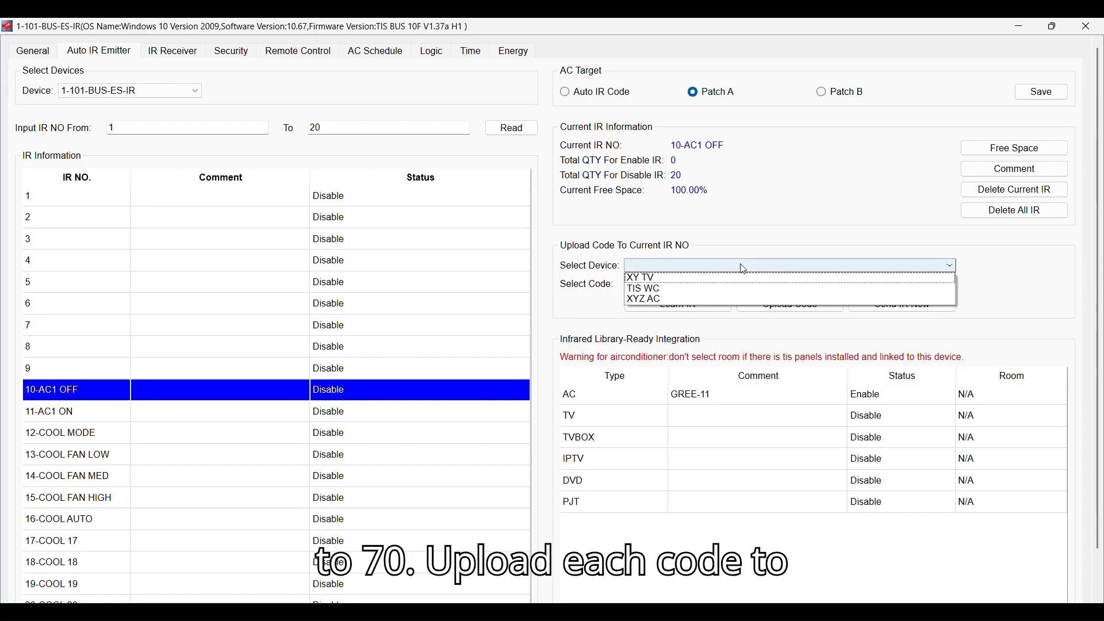
click(702, 299)
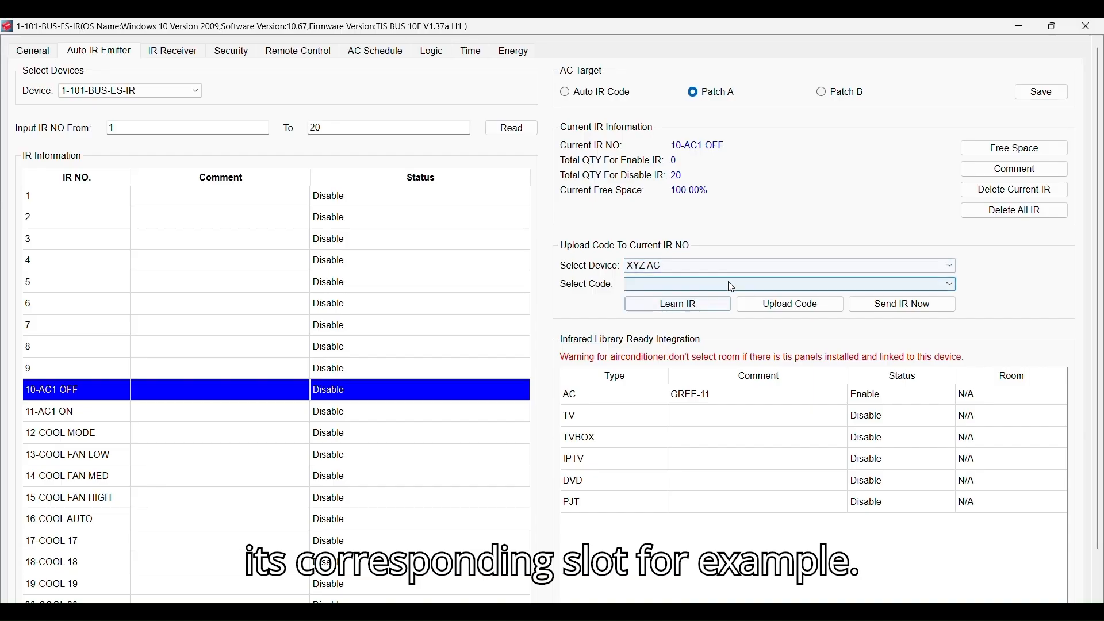
click(725, 284)
click(706, 309)
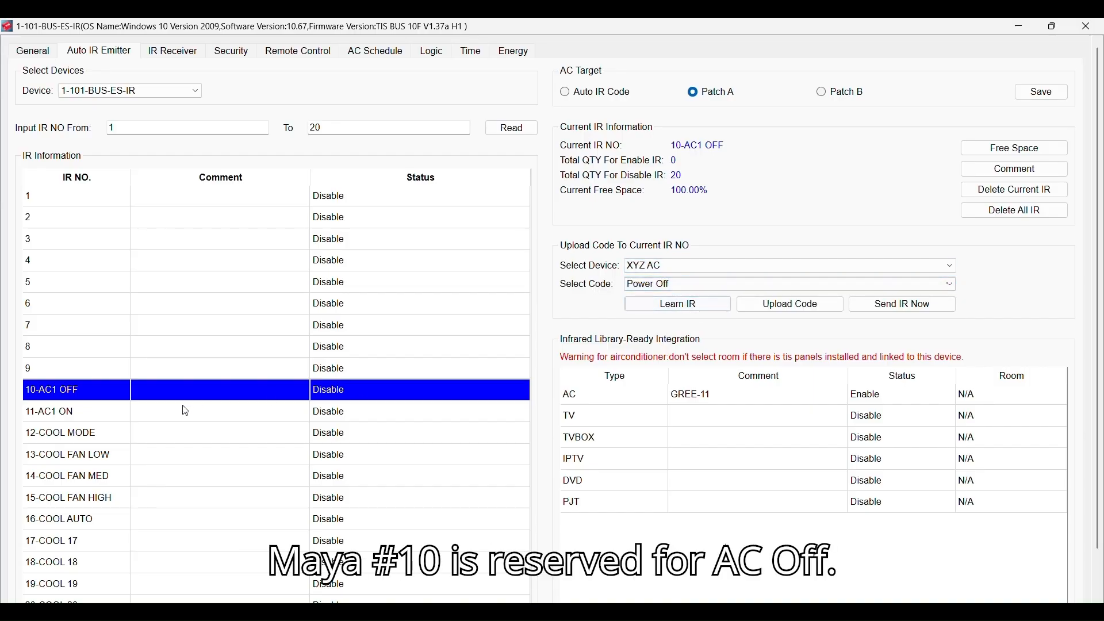
click(148, 409)
click(134, 394)
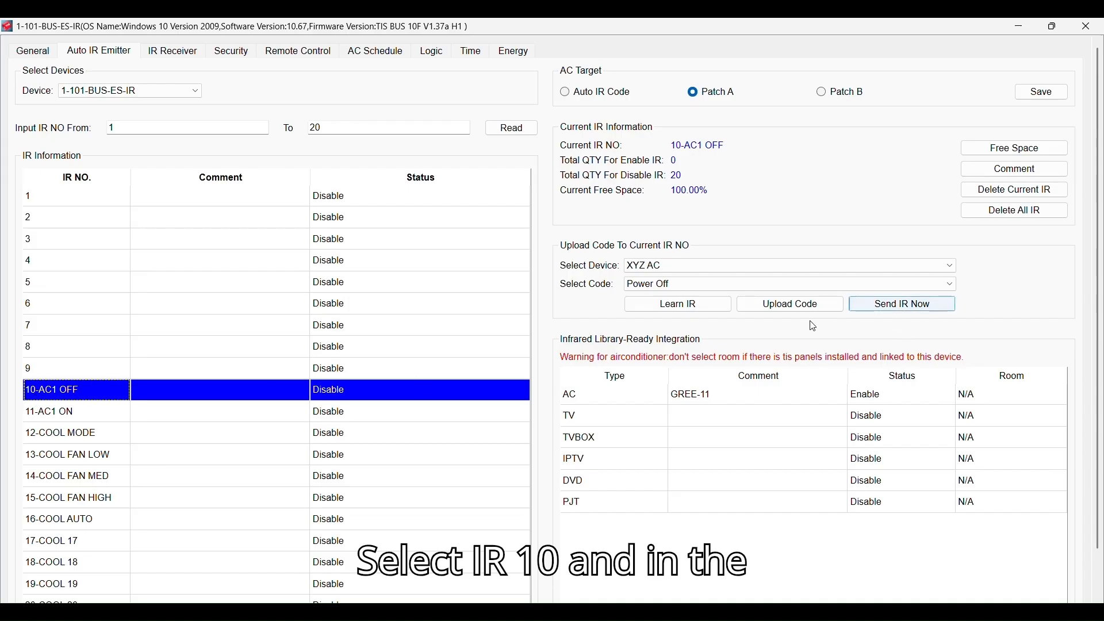
click(783, 311)
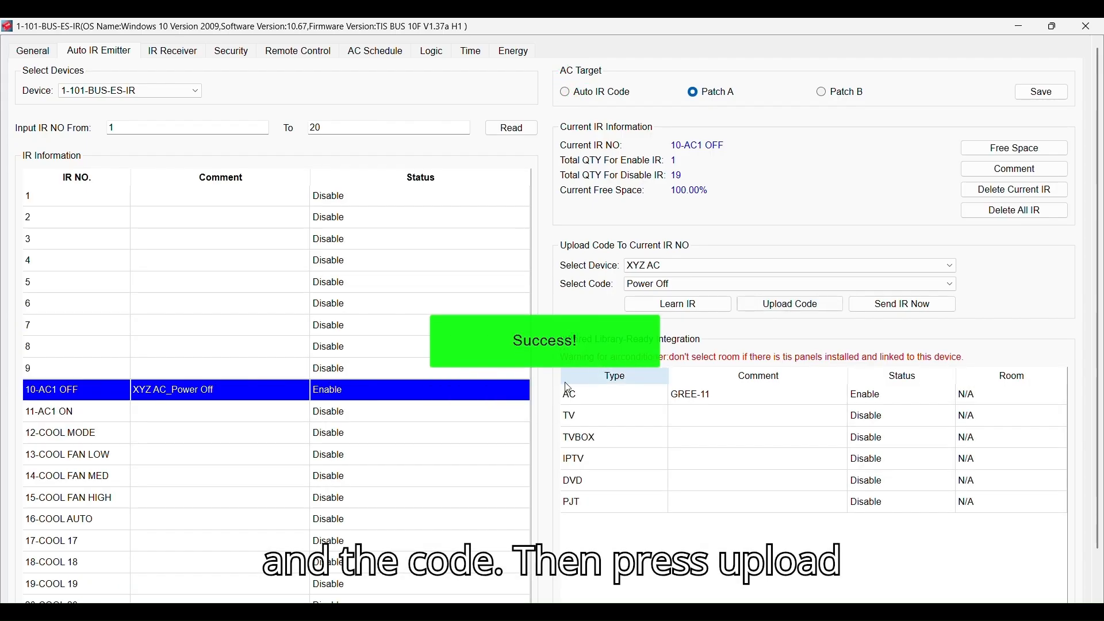
click(855, 306)
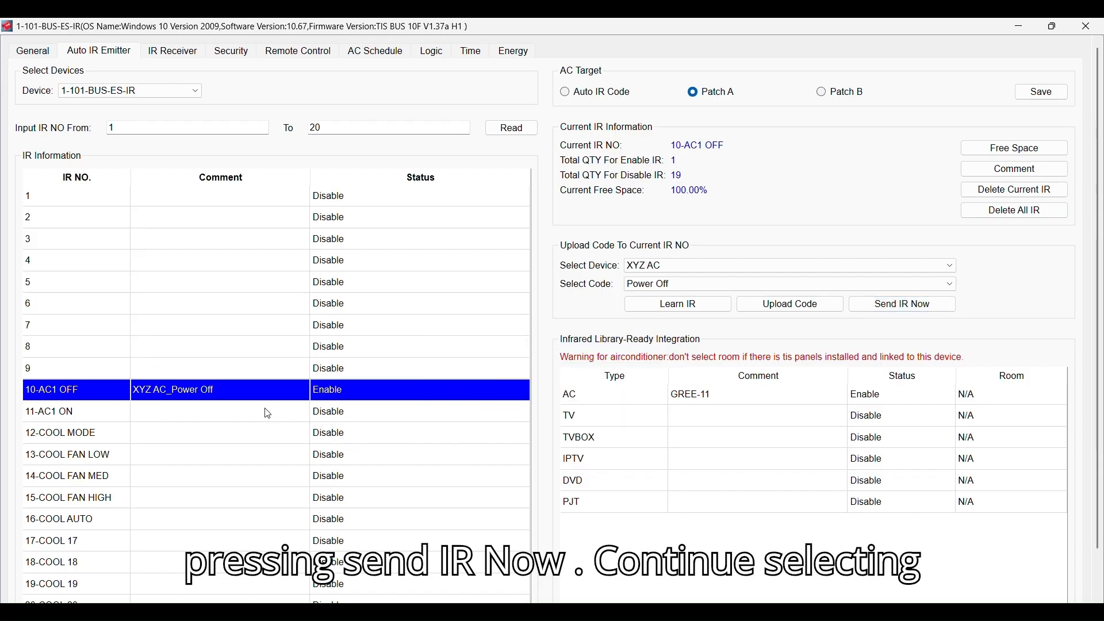
- Upload the XYZ AC "Power ON" code to IR number 11-AC1 ON
click(270, 411)
click(805, 284)
click(895, 306)
click(790, 304)
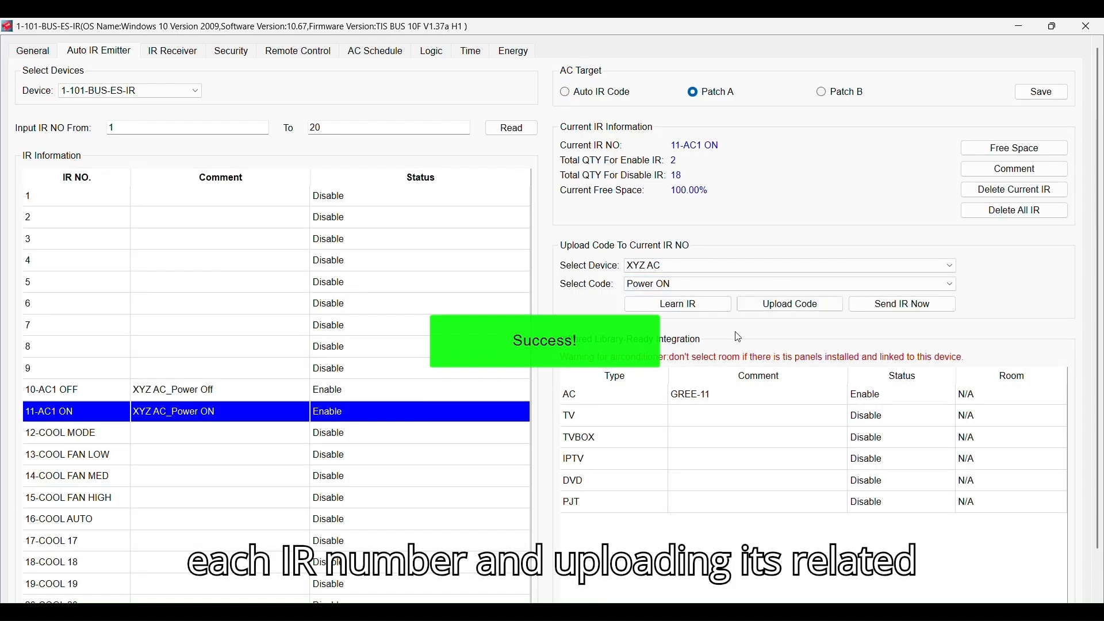
- Upload the XYZ AC "Cool 18" code to IR number 18-COOL 18
click(733, 284)
click(644, 317)
click(270, 562)
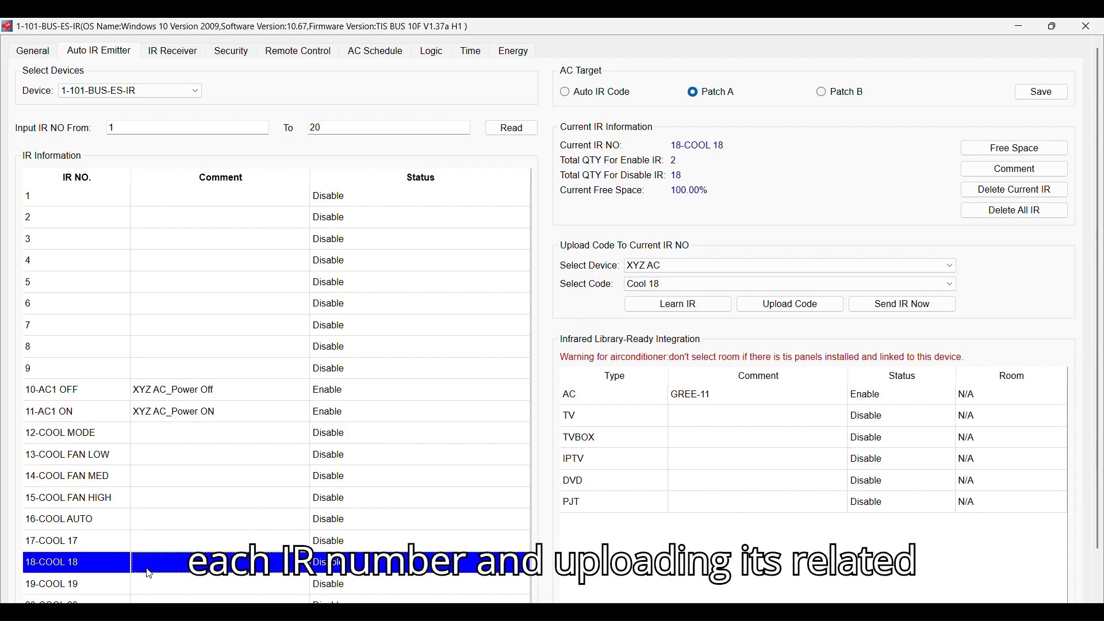
click(790, 304)
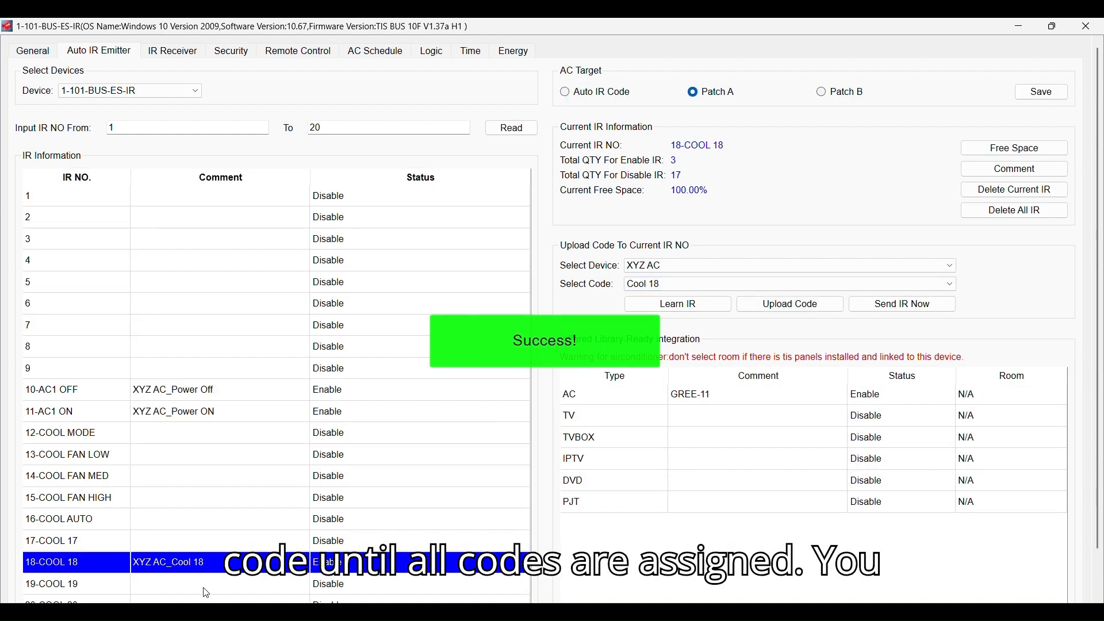
- Upload the XYZ AC "Cool 19" code to IR number 19-COOL 19
click(271, 584)
click(733, 284)
click(644, 329)
click(798, 308)
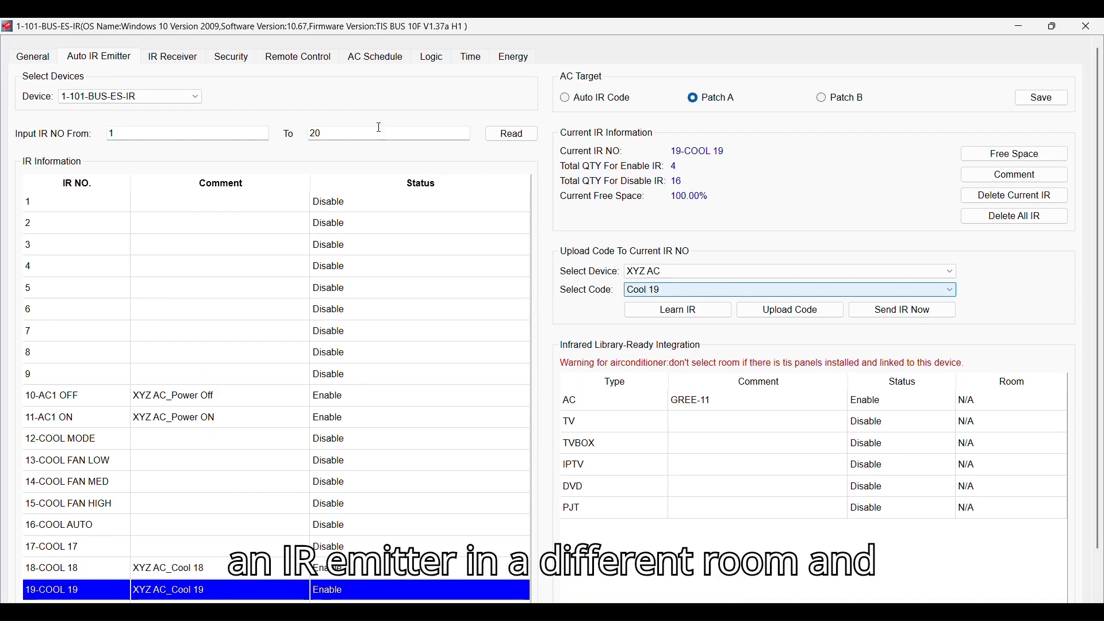
- Read IR numbers 1 to 90 from the emitter and look through the IR list
double_click(326, 128)
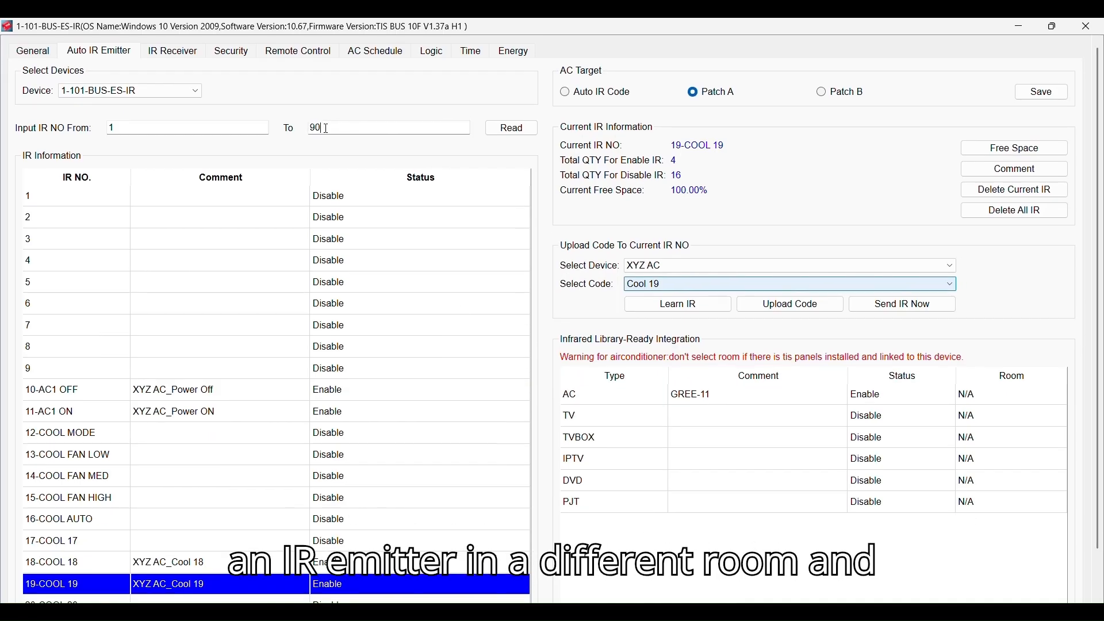
click(511, 127)
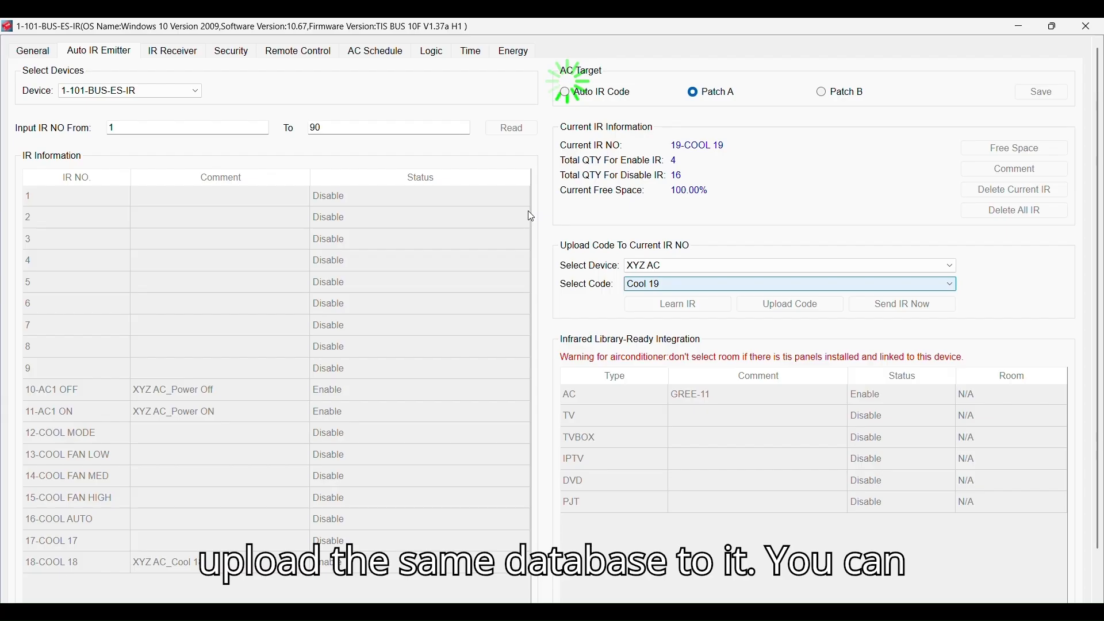
scroll(522, 277, down, 4)
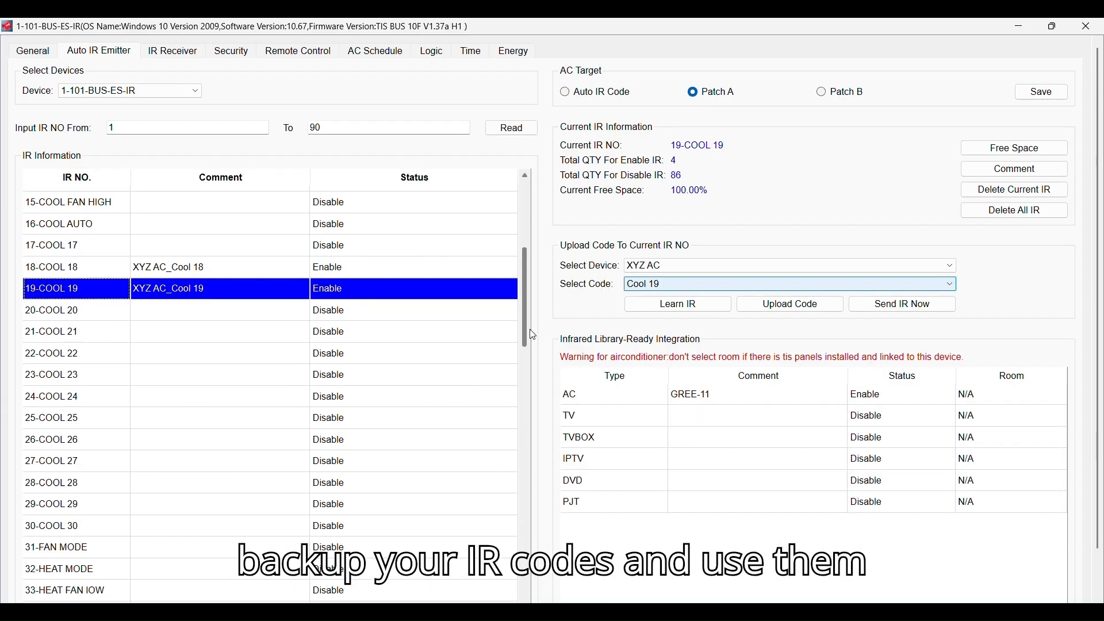
scroll(534, 335, down, 5)
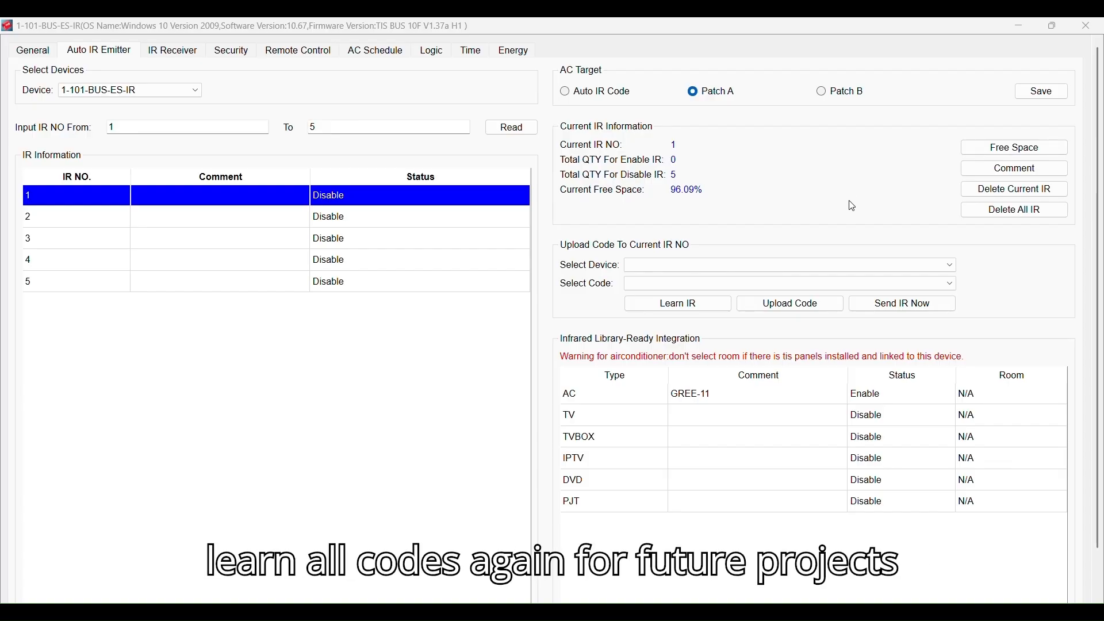
- Back up the XYZ AC codes from the IR learner to a backup file named "XYZ AC Model 1234"
click(690, 305)
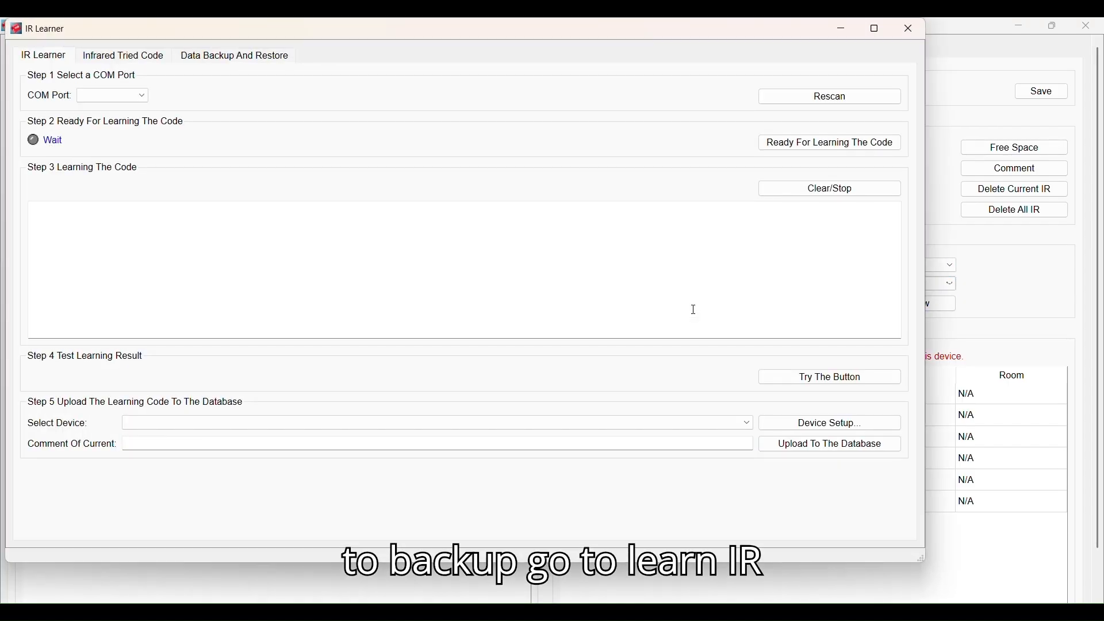
click(213, 56)
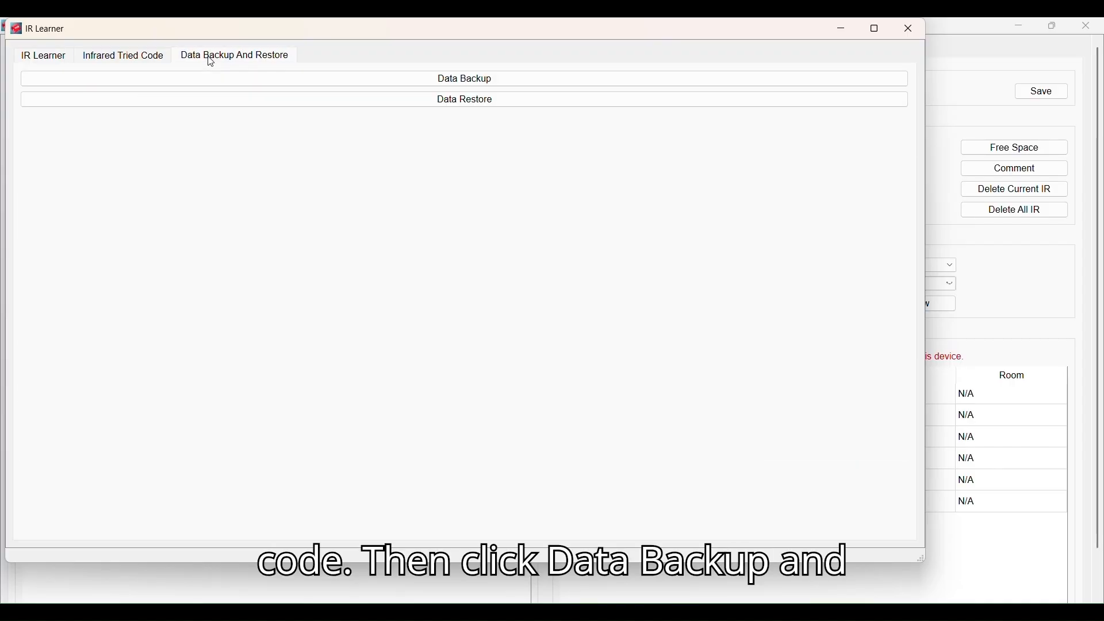
click(388, 82)
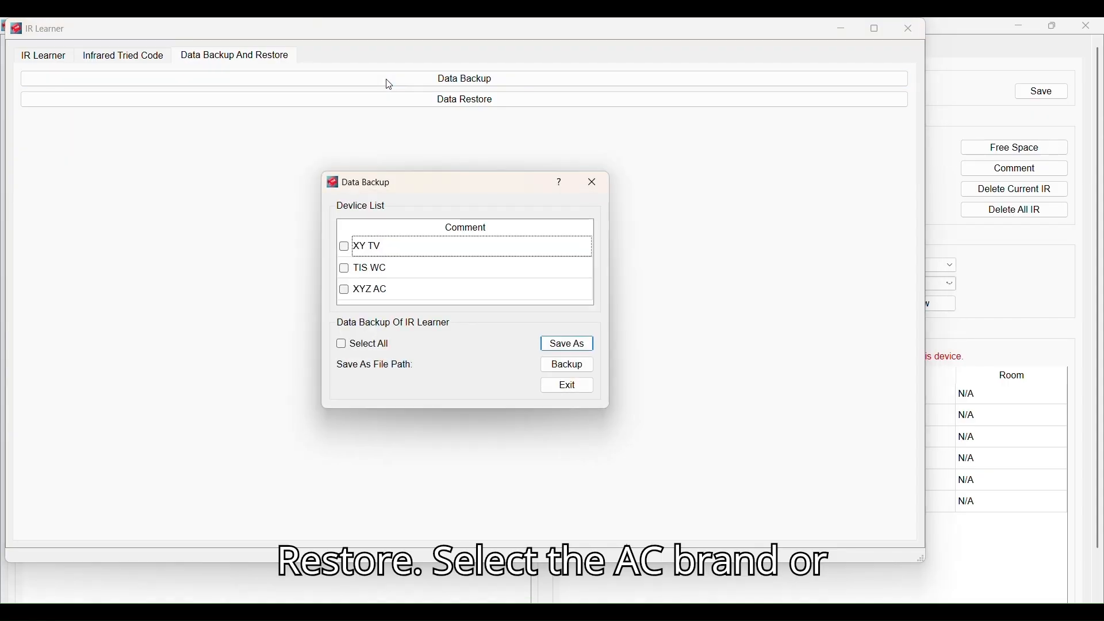
click(415, 293)
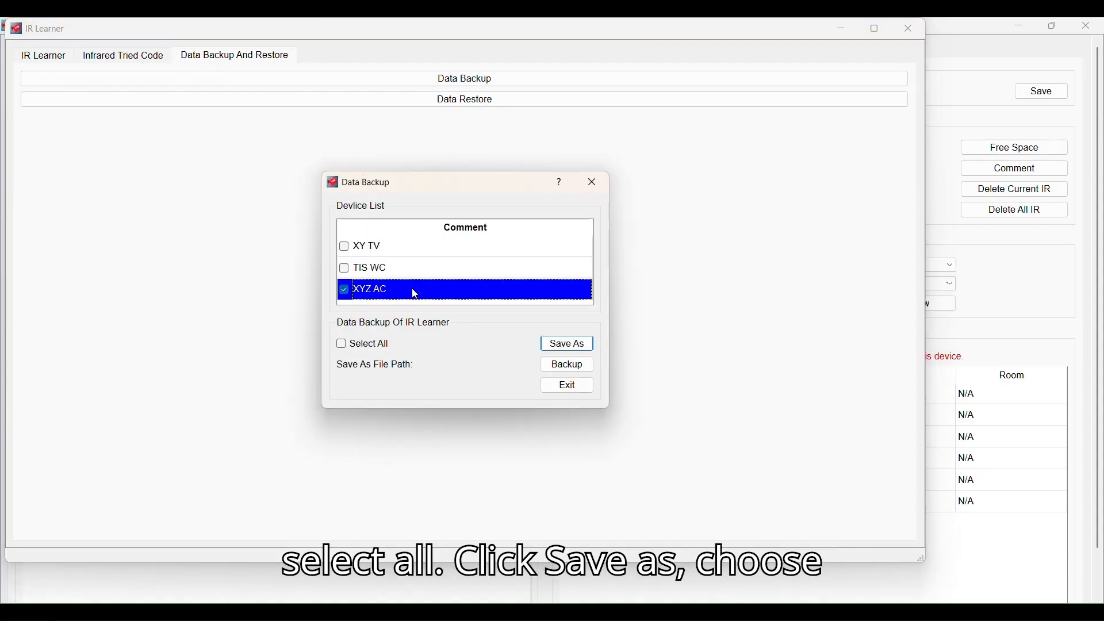
click(580, 351)
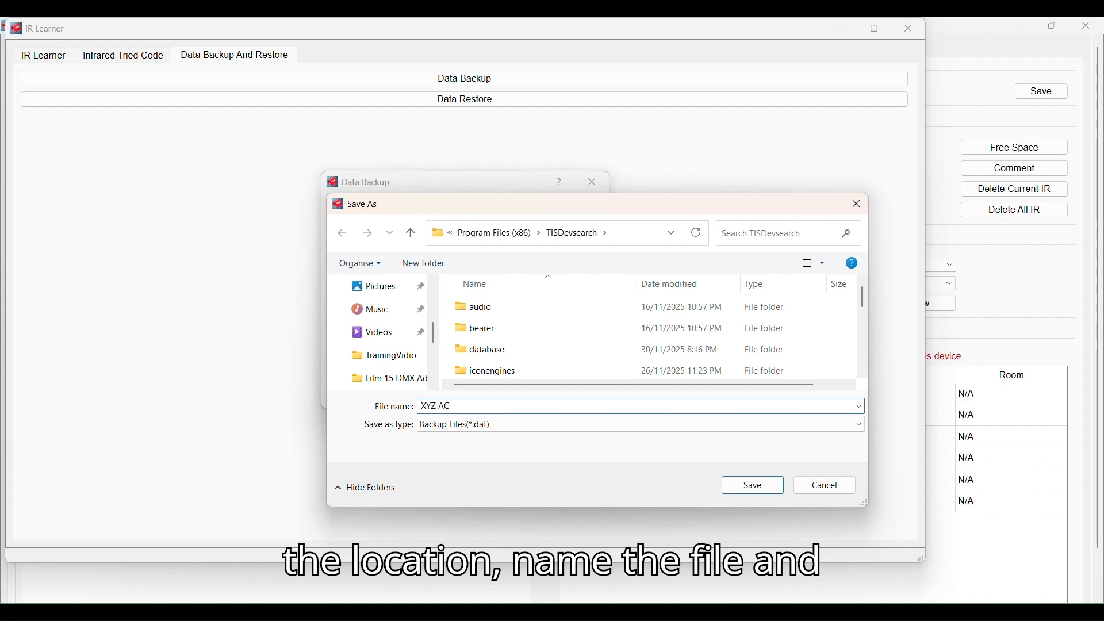
text(XYZ AC Model 1234)
click(751, 486)
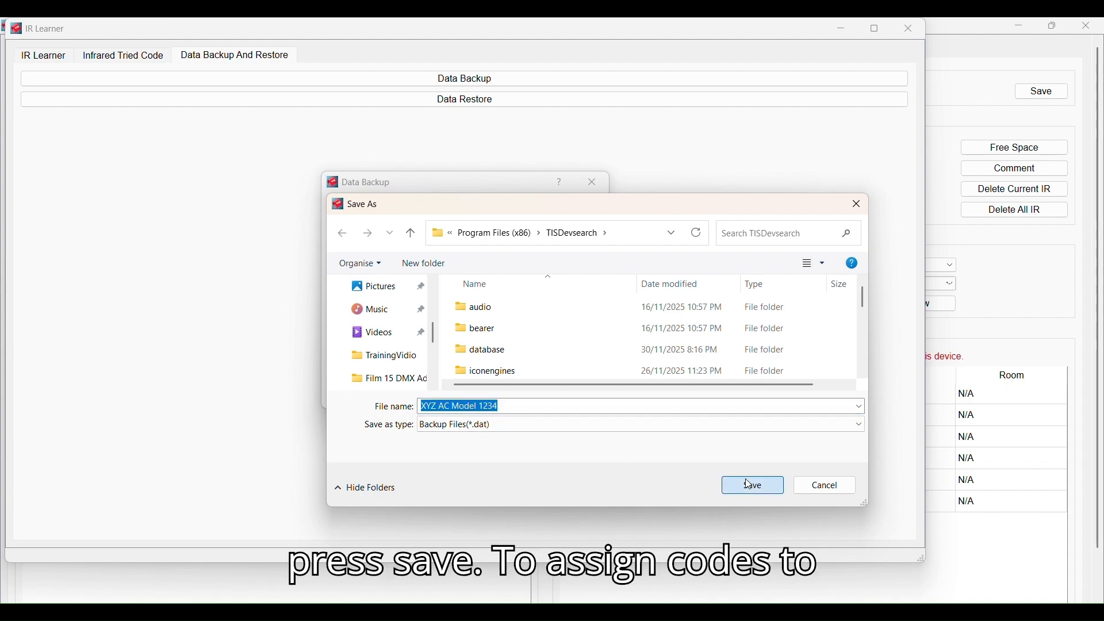
click(567, 382)
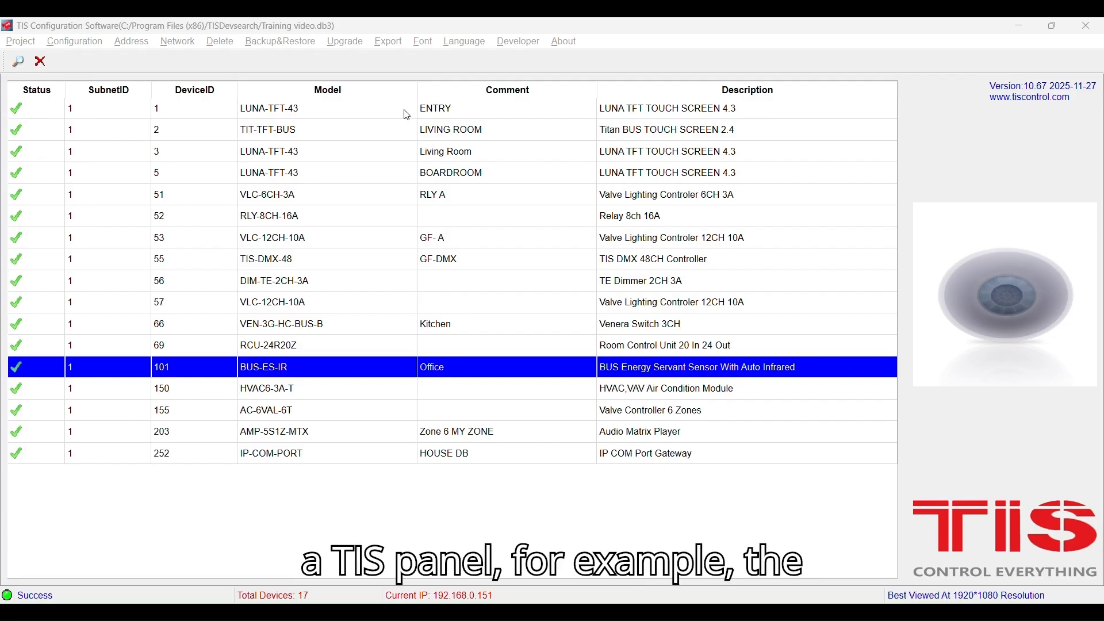
- Open the air conditioner settings of the LIVING ROOM TIT-TFT-BUS panel
click(307, 131)
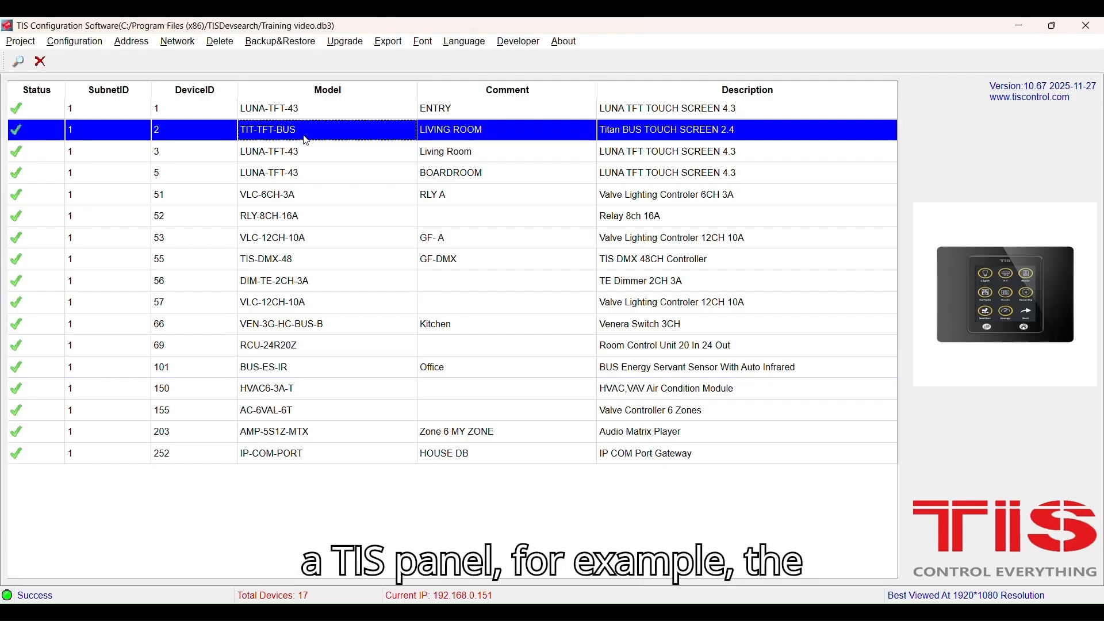
double_click(307, 139)
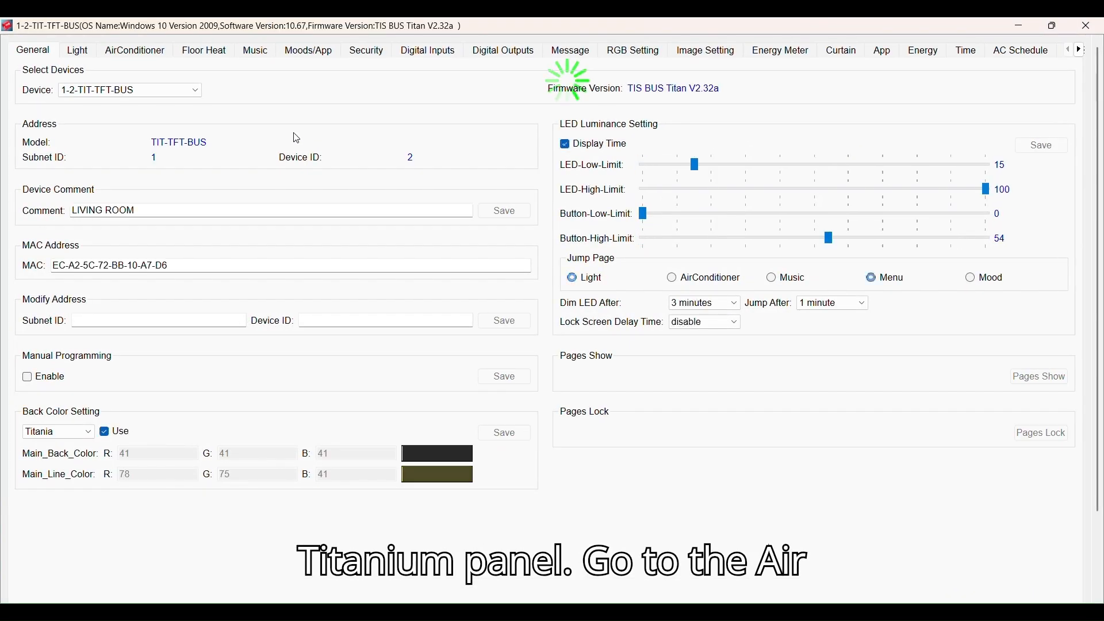
click(130, 51)
- Configure AC 2 on the panel with the name "Master" and the room Master Room, and save it
click(122, 109)
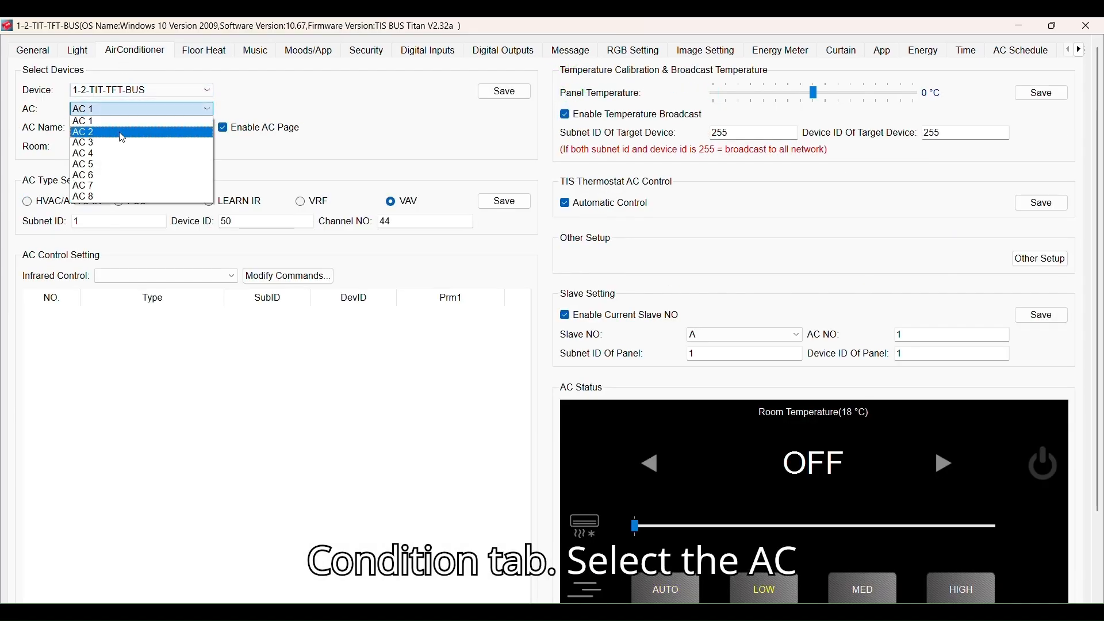
click(123, 132)
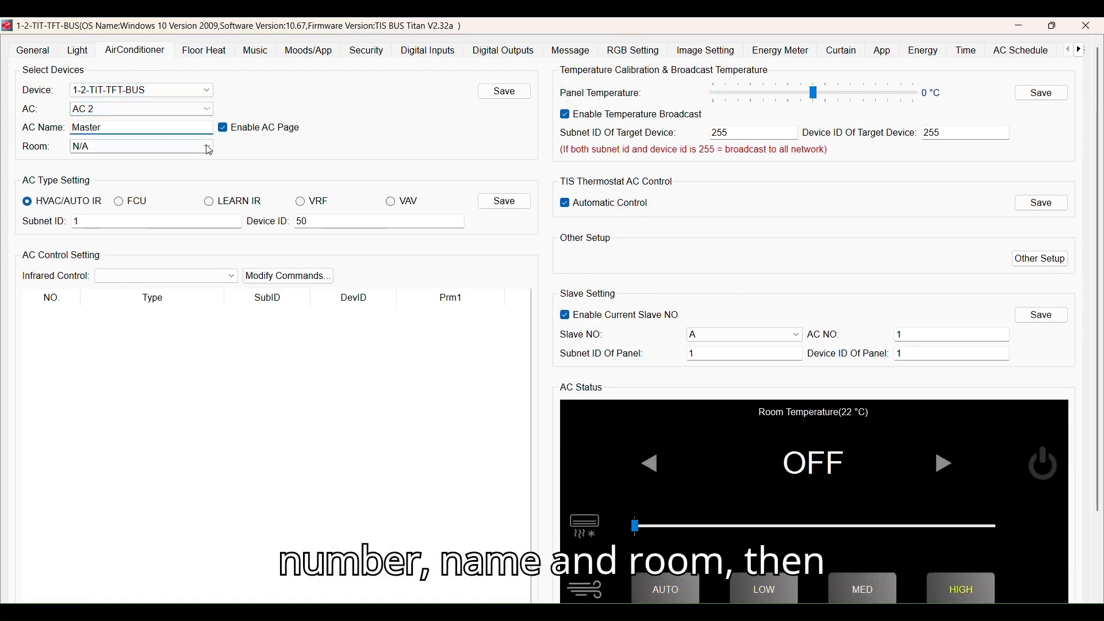
click(209, 149)
click(107, 185)
click(520, 98)
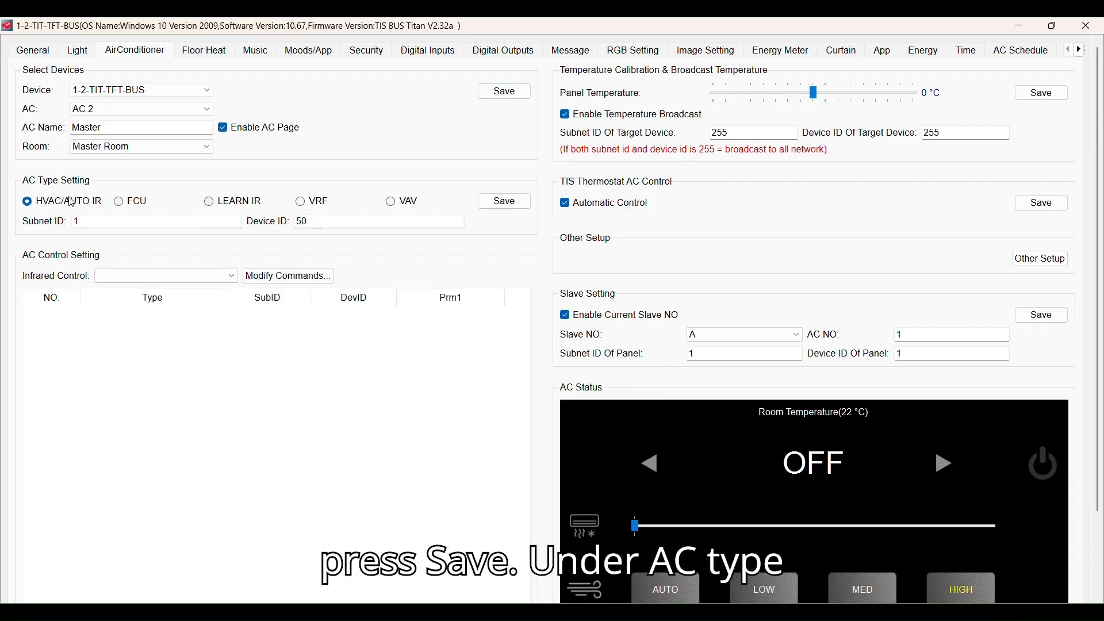
- Save AC 2 as type LEARN IR with device ID 101 and section Auto Patch A, and save Automatic Control as disabled
click(233, 205)
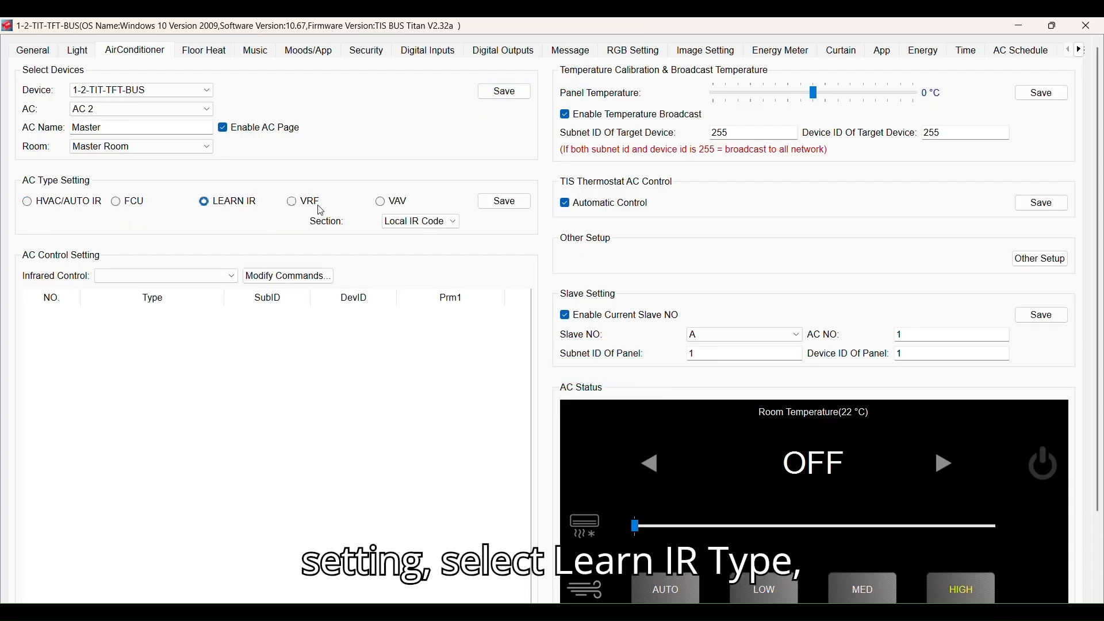
click(435, 222)
click(450, 248)
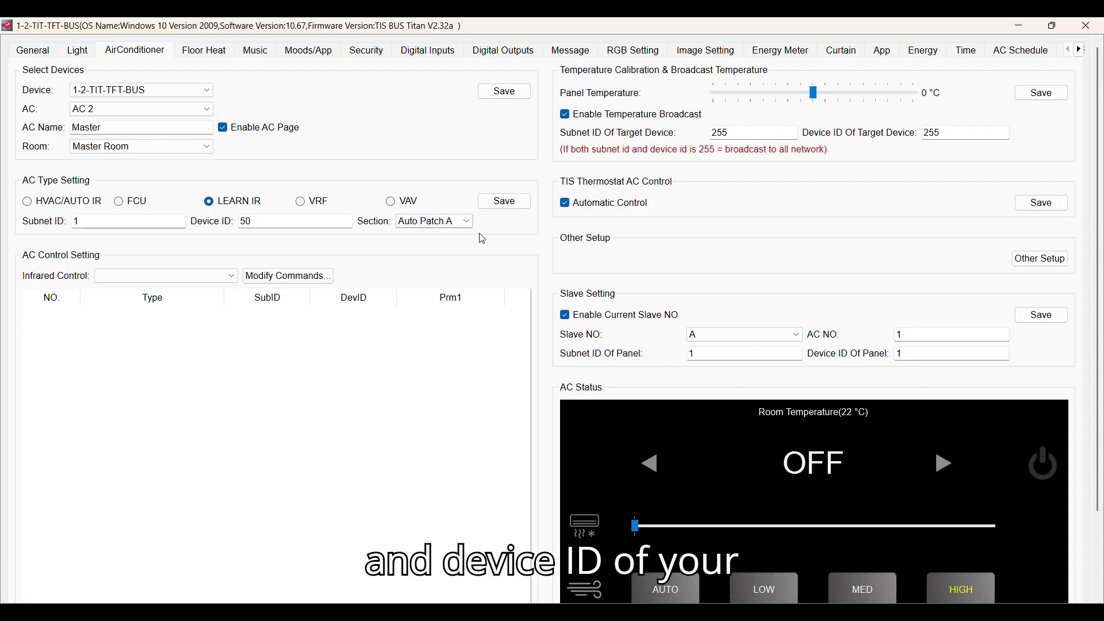
double_click(302, 226)
click(505, 203)
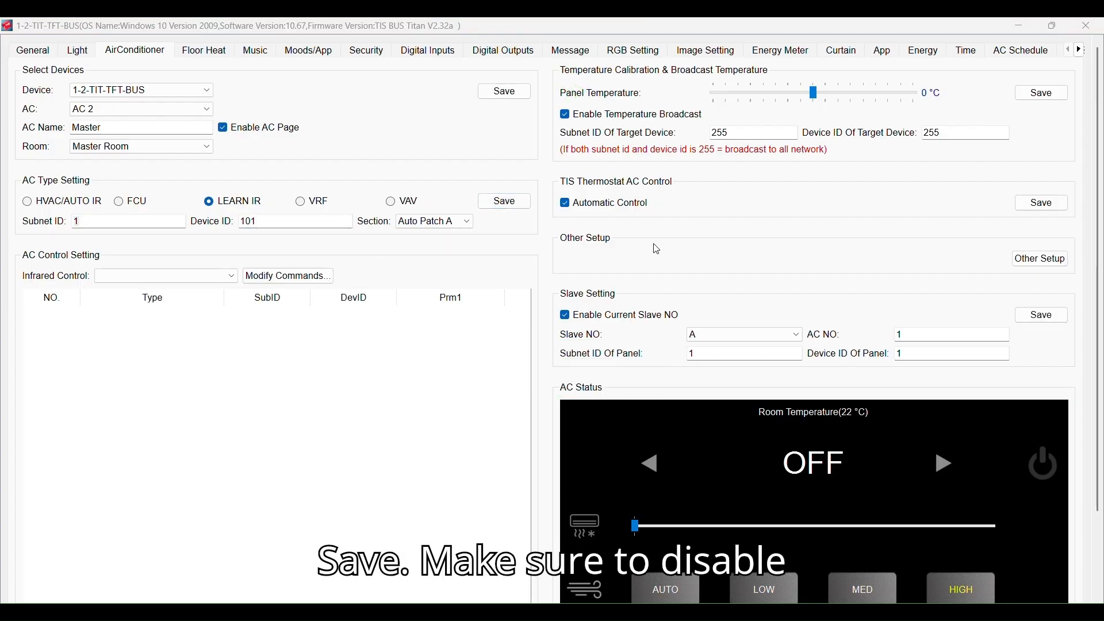
click(580, 204)
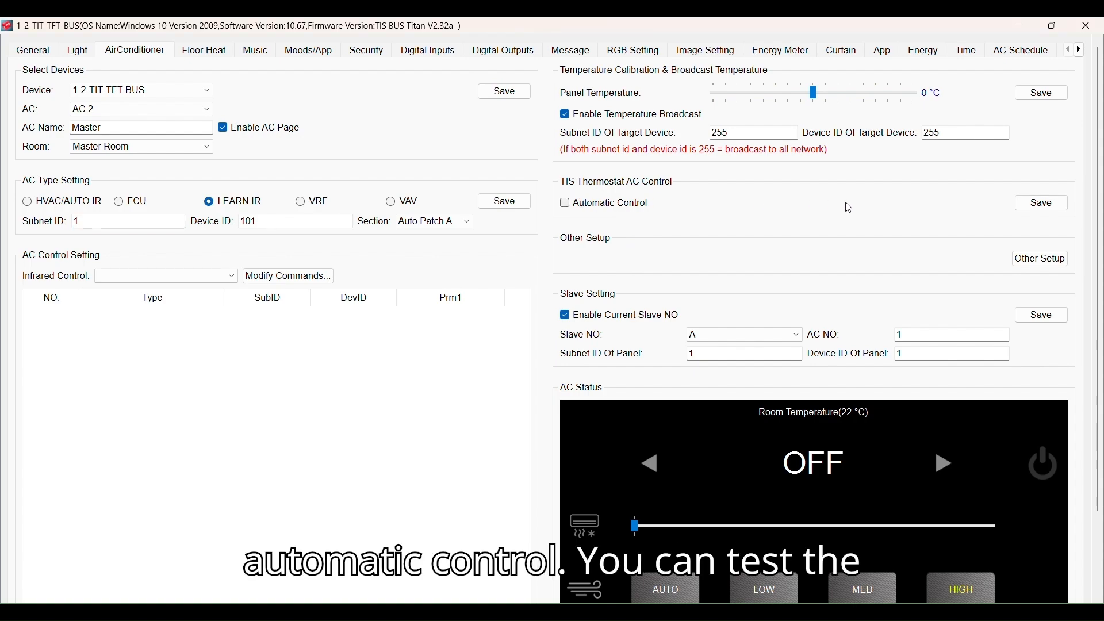
click(1042, 203)
- Test the AC from its status display by turning it on, setting 23 °C and choosing low fan speed
scroll(908, 505, down, 2)
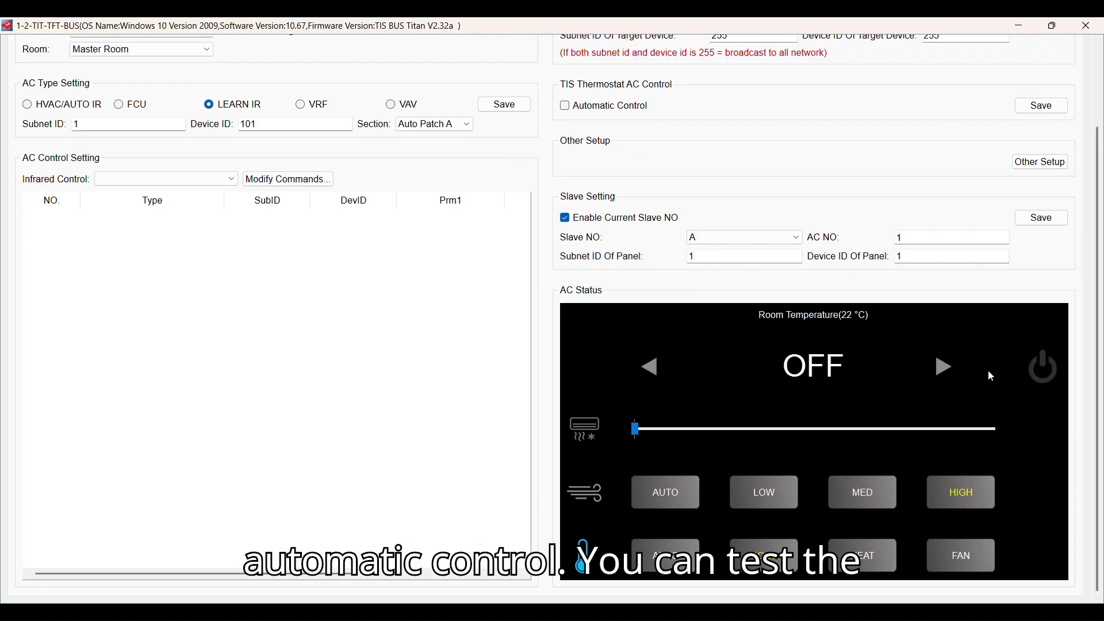
click(1045, 370)
scroll(770, 424, up, 3)
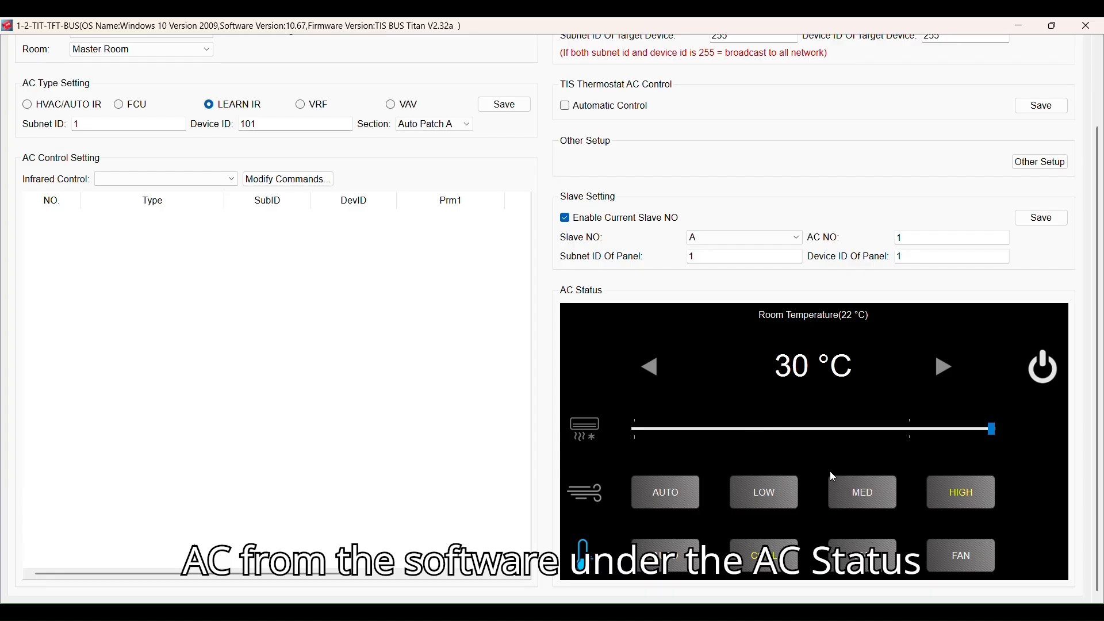
click(797, 431)
click(747, 502)
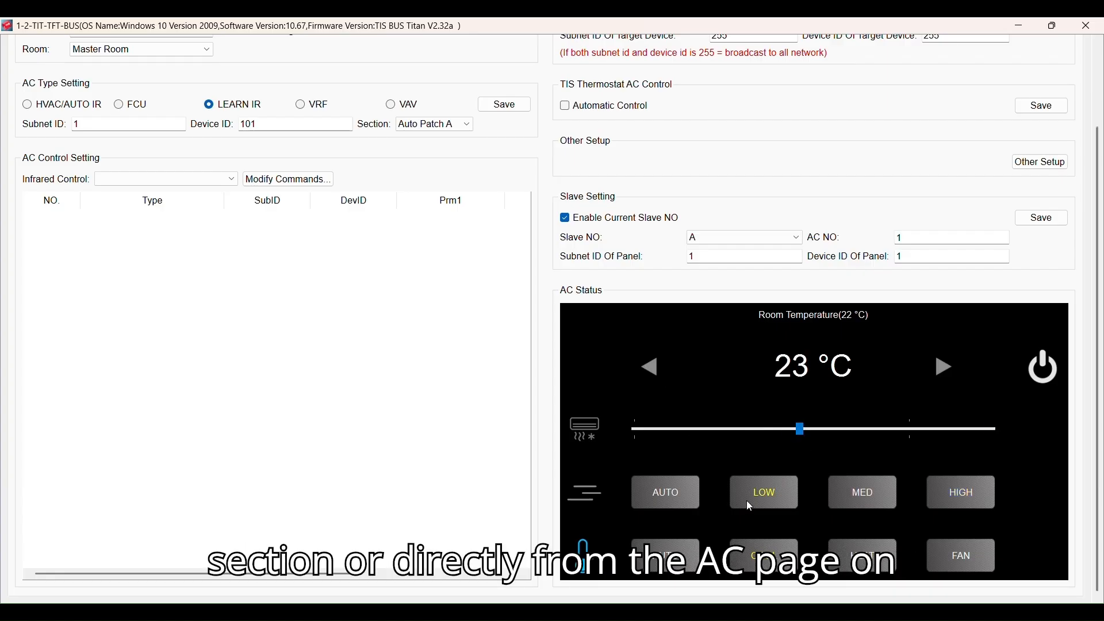